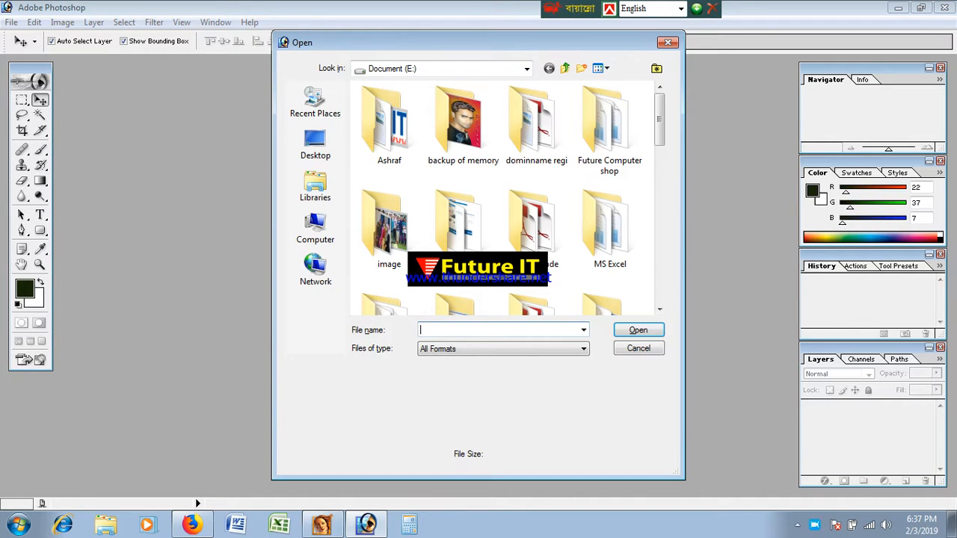
# - Open the classroom photo 4.jpg from a subfolder of the image folder on drive E
pyautogui.scroll(-3, 504, 198)
pyautogui.scroll(-5, 504, 198)
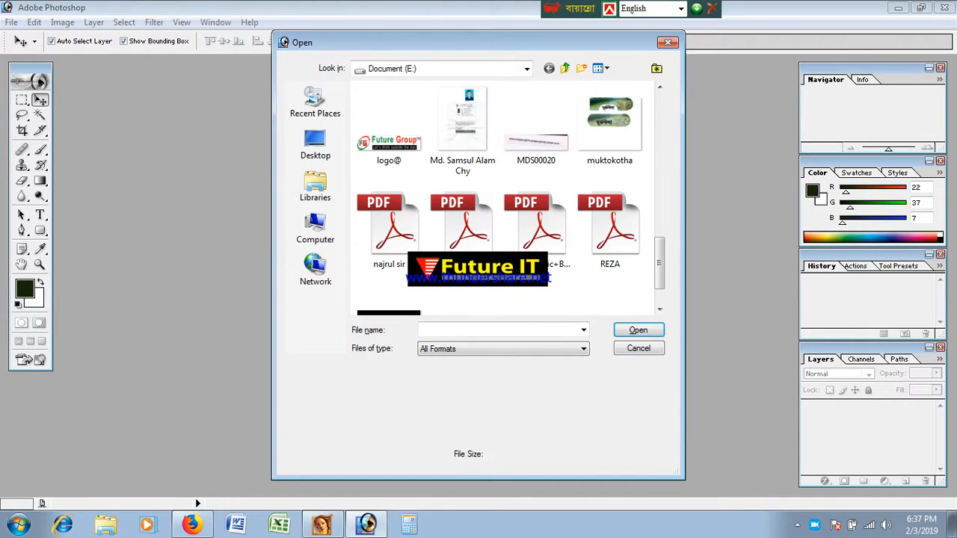
pyautogui.scroll(5, 538, 246)
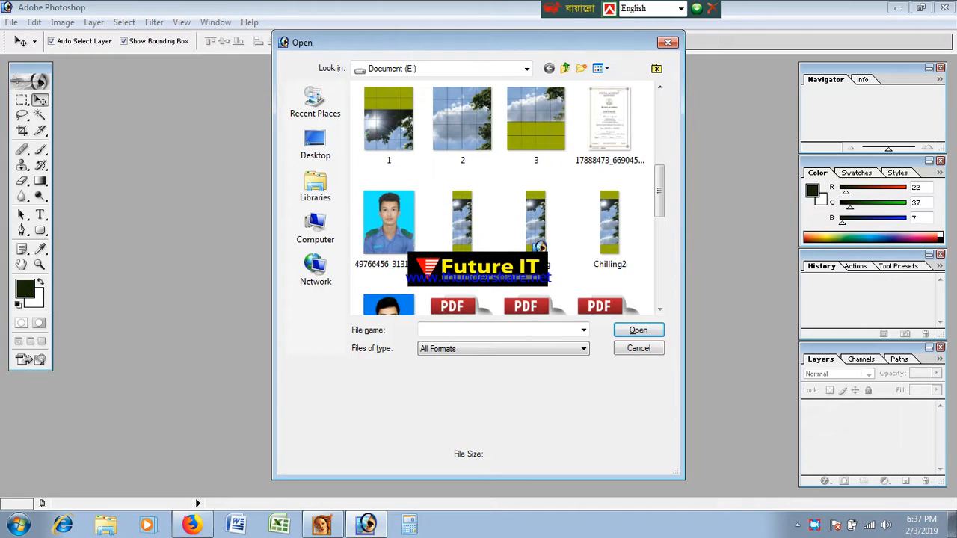
pyautogui.scroll(5, 540, 247)
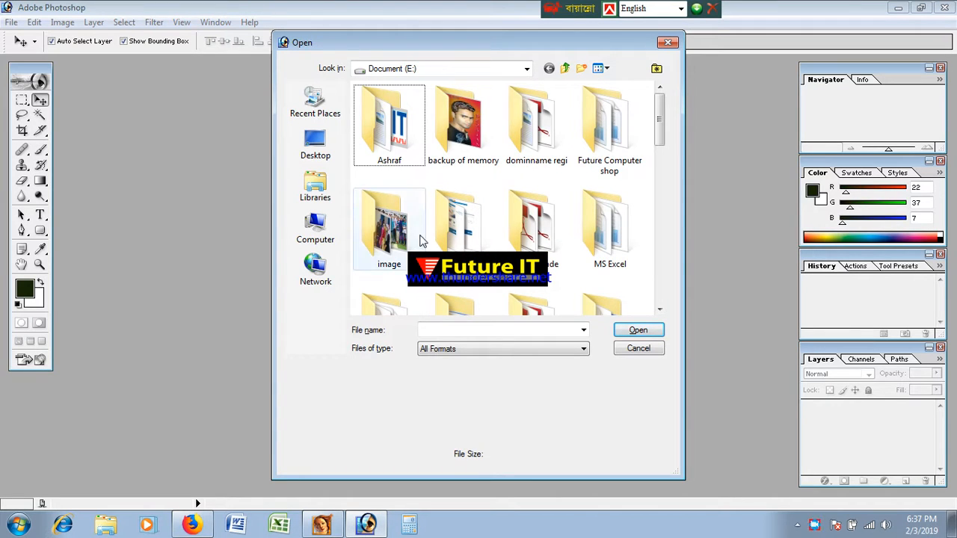
pyautogui.doubleClick(396, 235)
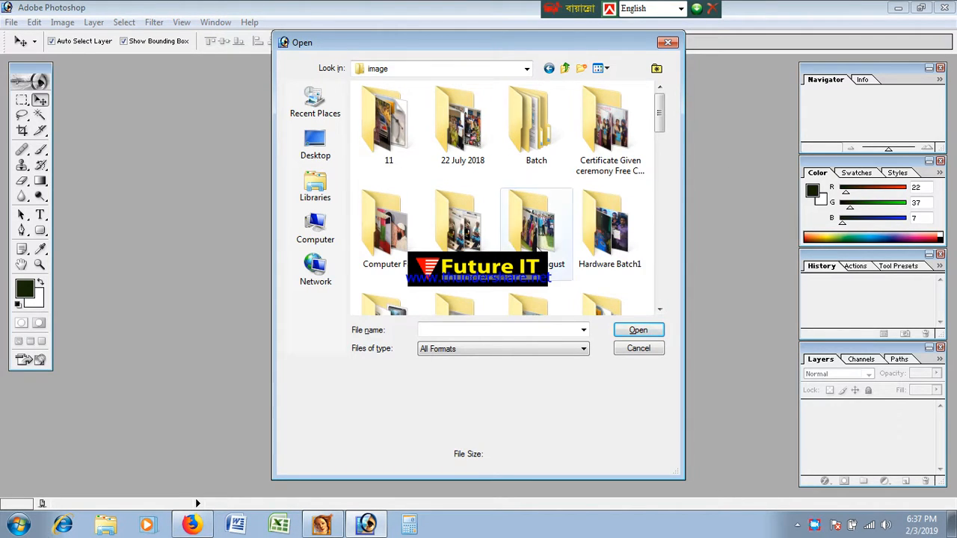
pyautogui.scroll(-2, 449, 204)
pyautogui.scroll(-3, 449, 203)
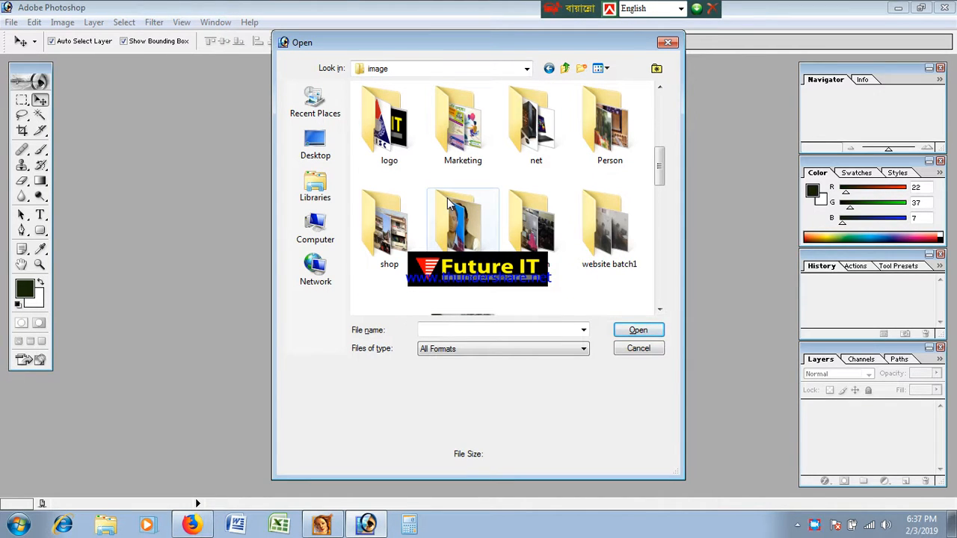
pyautogui.doubleClick(537, 247)
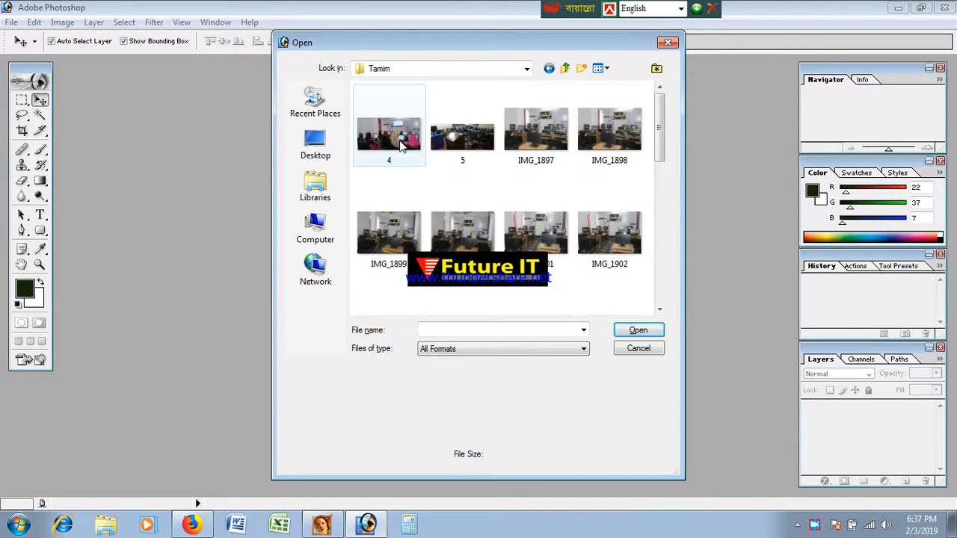
pyautogui.doubleClick(403, 142)
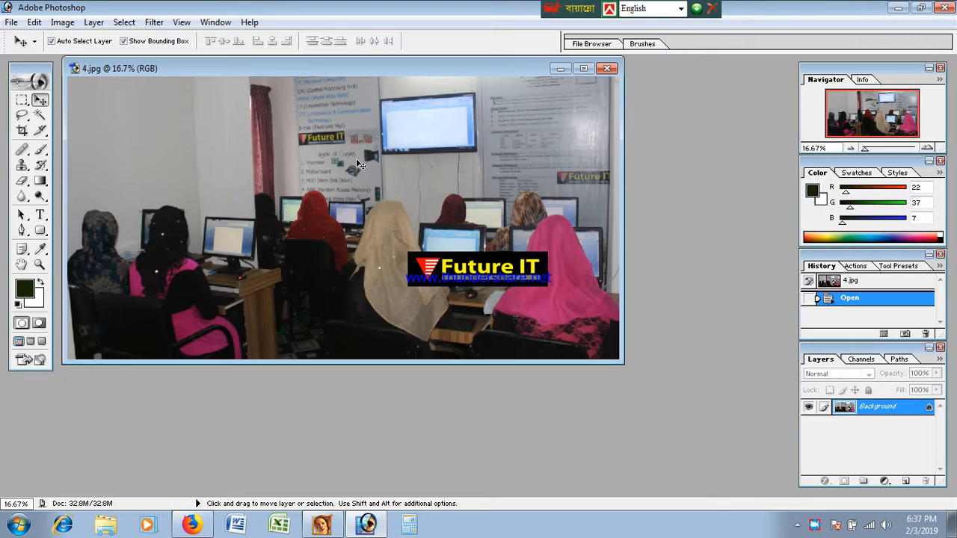
# - Move the photo's window toward the middle of the workspace and select the entire canvas
pyautogui.moveTo(346, 58); pyautogui.dragTo(401, 119)
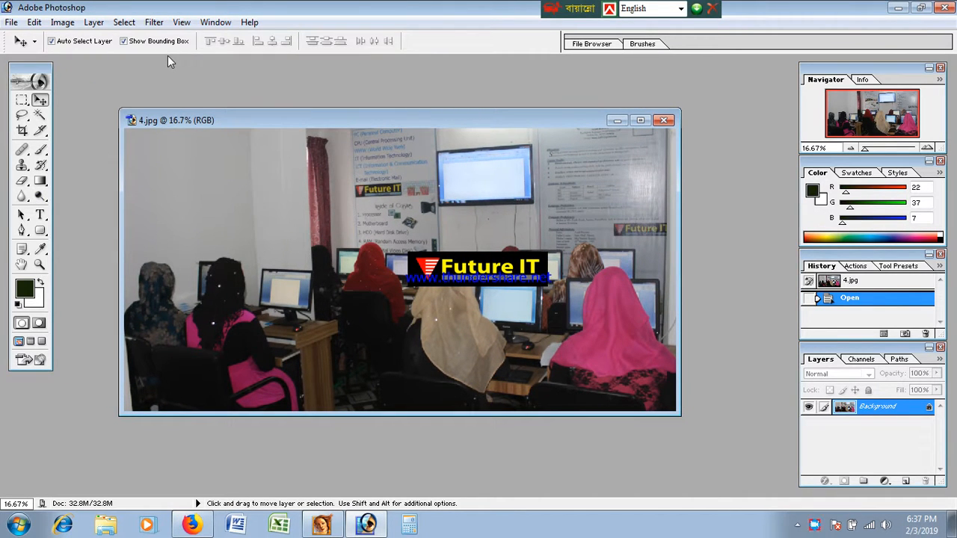
pyautogui.click(134, 24)
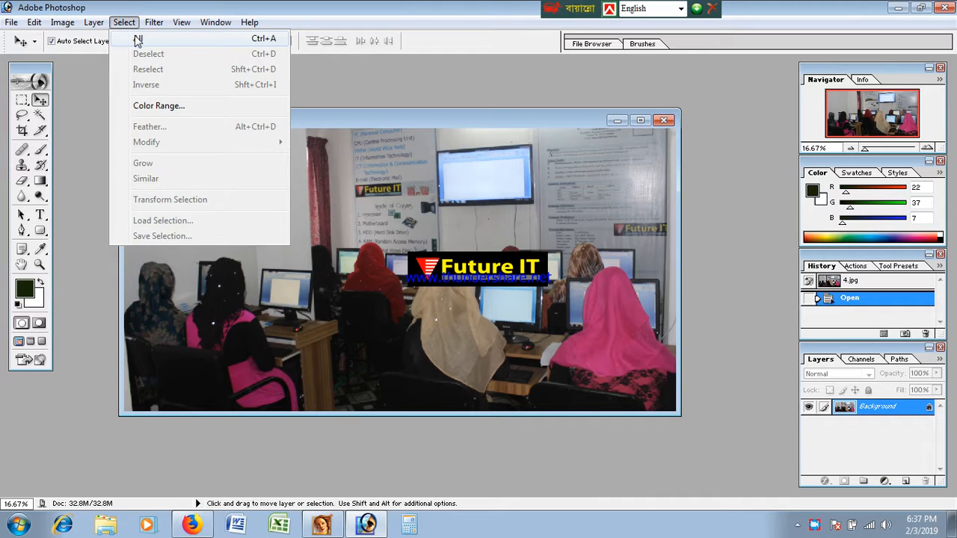
pyautogui.click(138, 38)
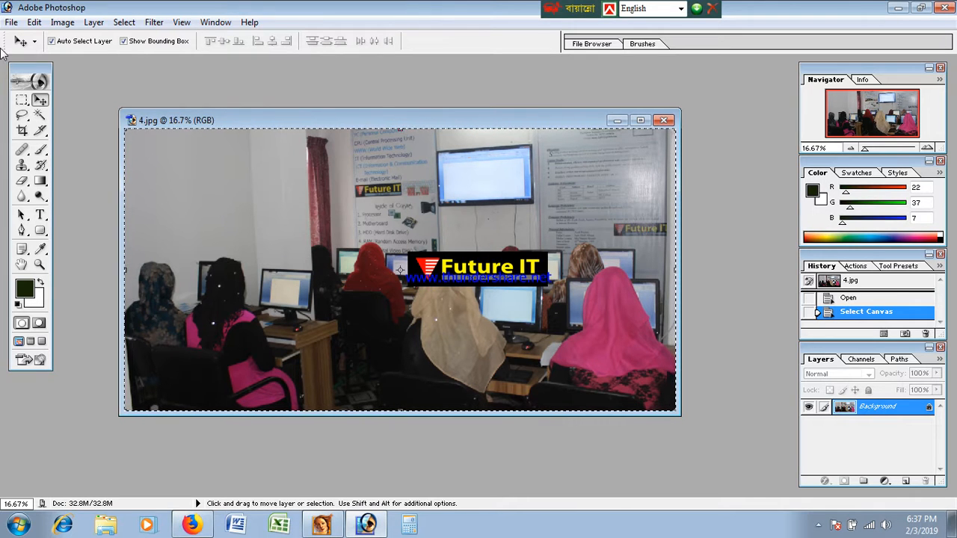
# - Try a 50 px stroke around the canvas selection with the stroke colour set to dark green 1E3B01, and undo it
pyautogui.click(34, 21)
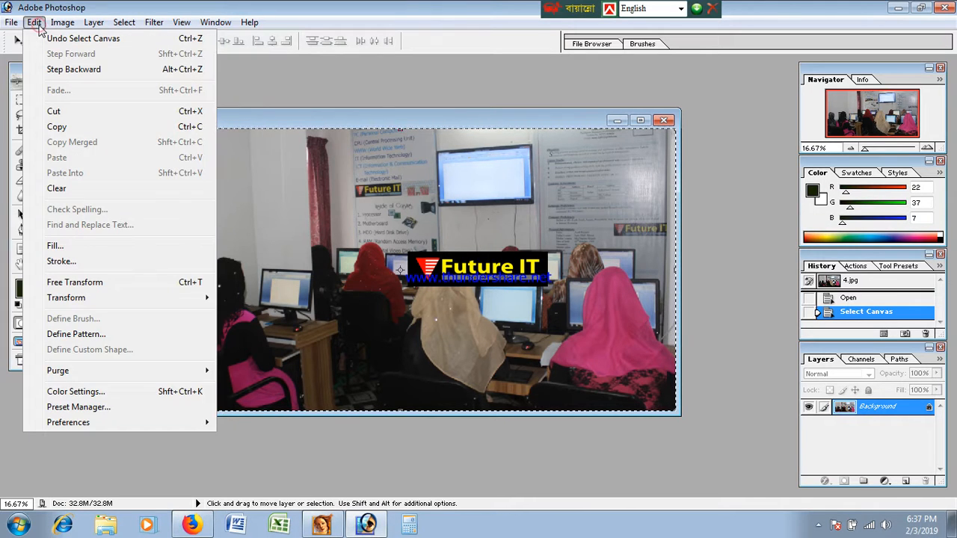
pyautogui.click(56, 263)
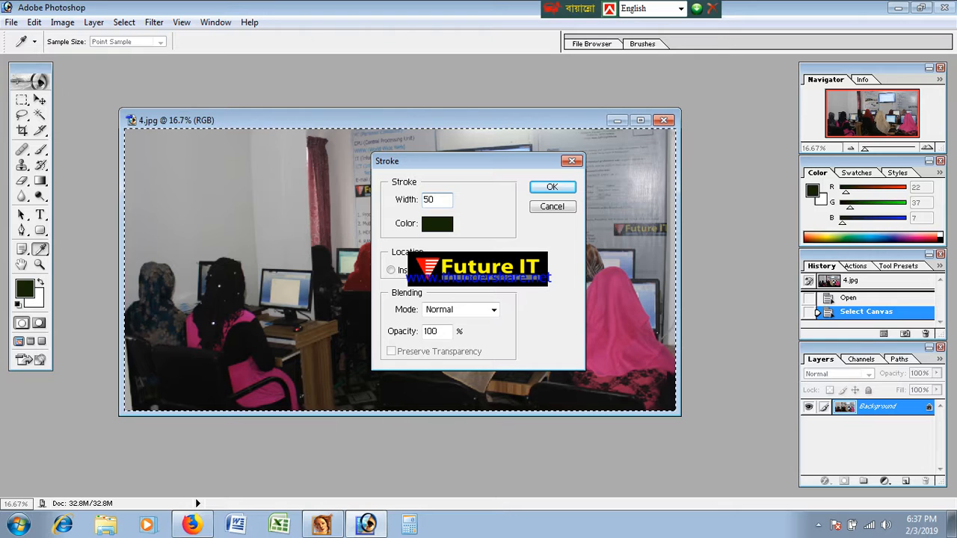
pyautogui.click(437, 223)
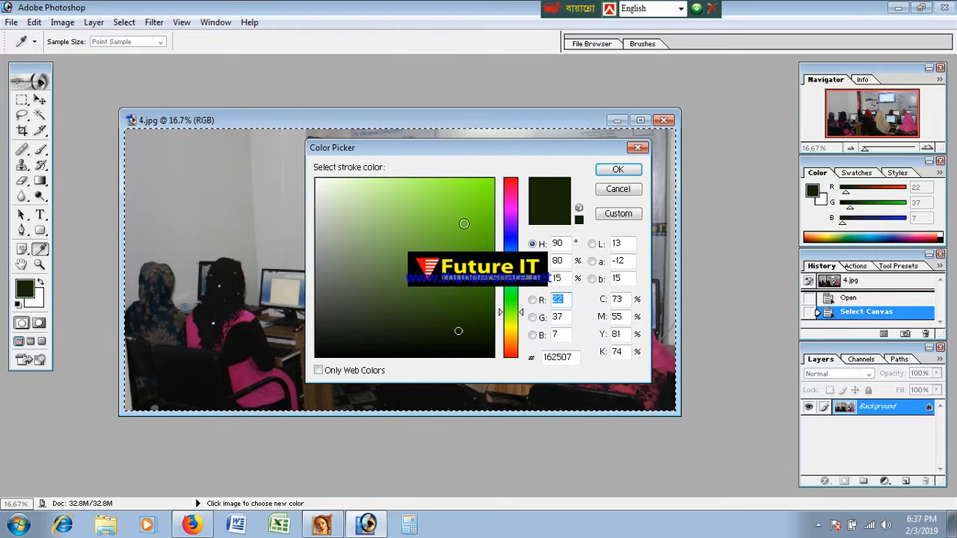
pyautogui.click(486, 213)
pyautogui.click(491, 300)
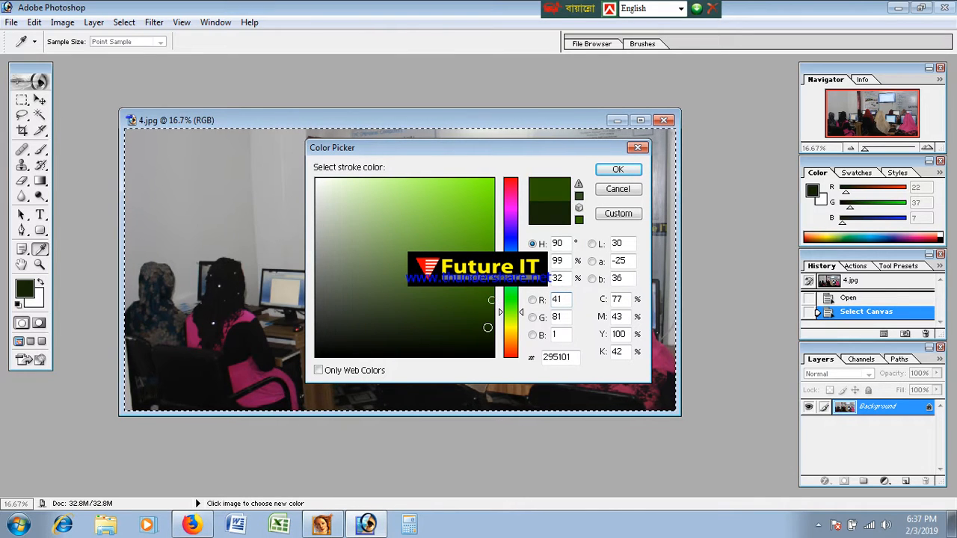
pyautogui.click(489, 315)
pyautogui.click(606, 174)
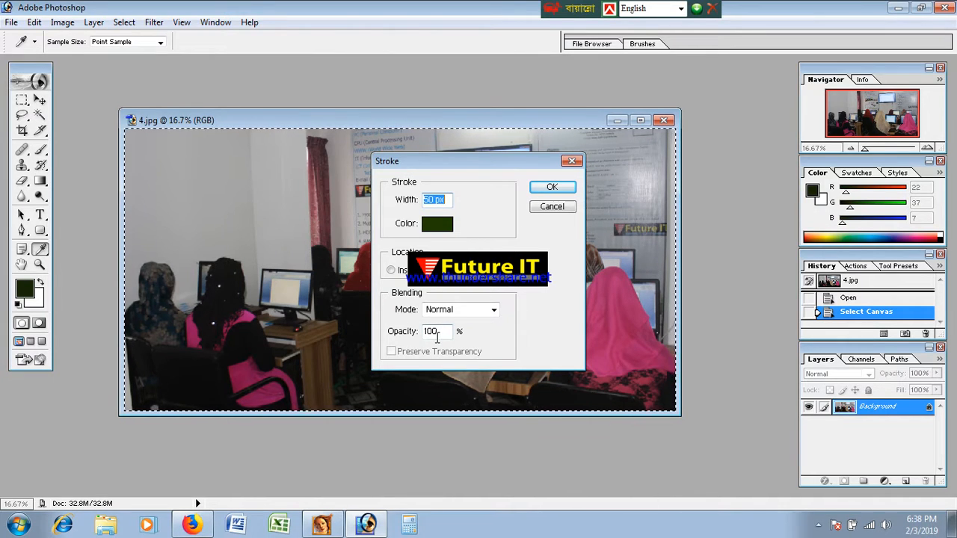
pyautogui.click(552, 187)
pyautogui.press('v')
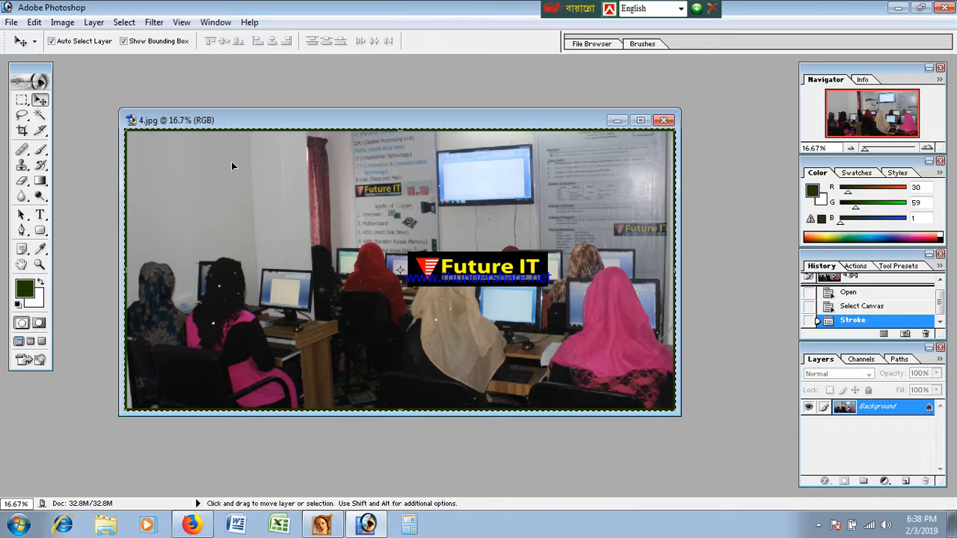
pyautogui.hotkey('ctrl', 'z')
# - Try a 200 px wide stroke around the canvas selection and undo it
pyautogui.click(34, 23)
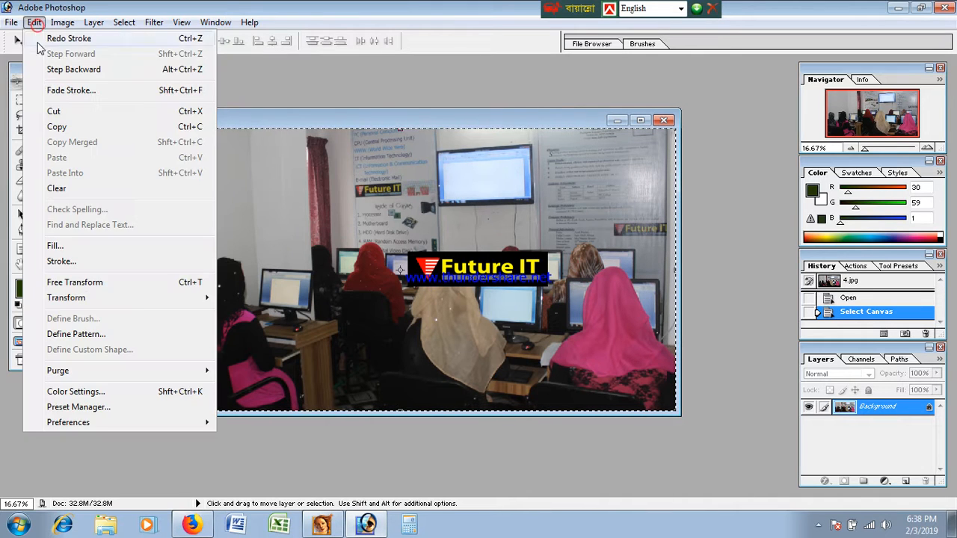
pyautogui.click(52, 261)
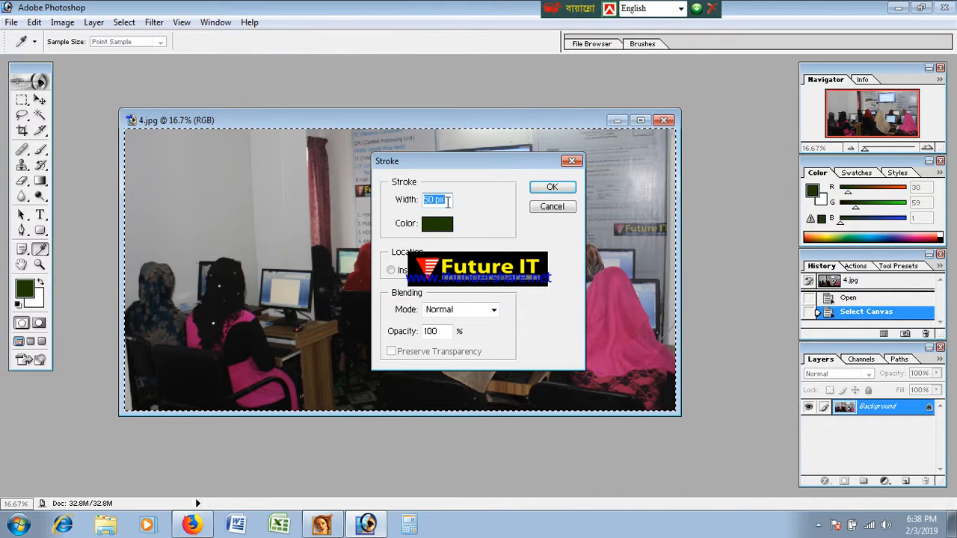
pyautogui.write('200')
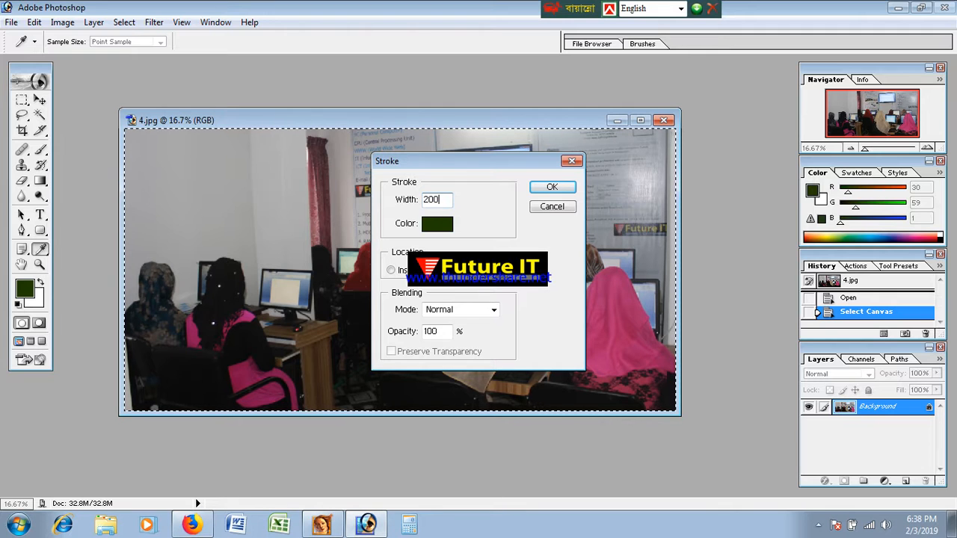
pyautogui.click(548, 188)
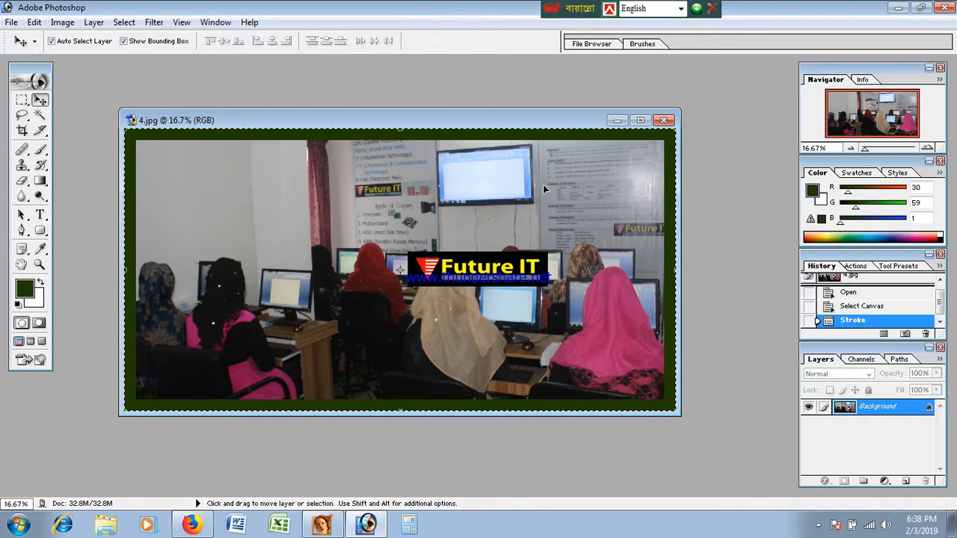
pyautogui.hotkey('ctrl', 'z')
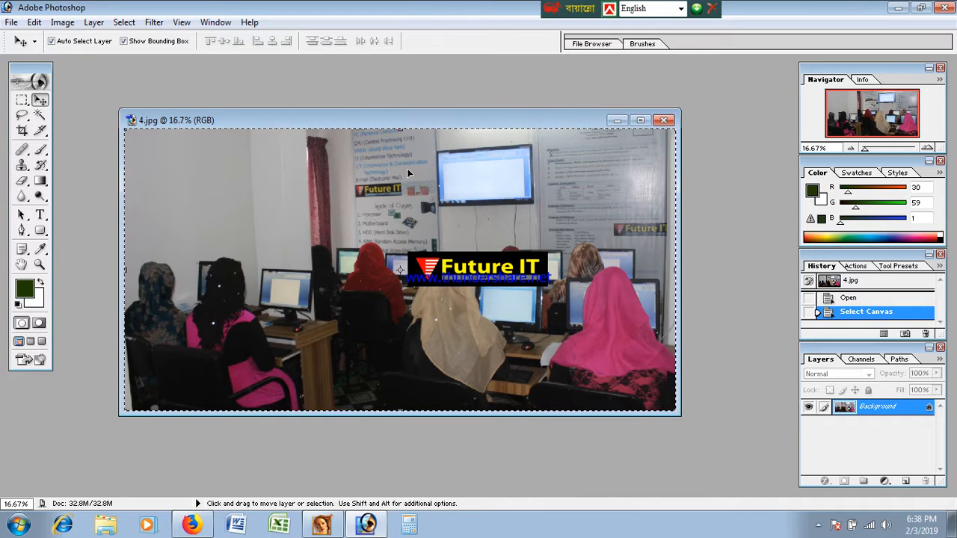
# - Try a stroke at the maximum width of 250 px with 50% opacity around the selection, and undo it
pyautogui.click(35, 23)
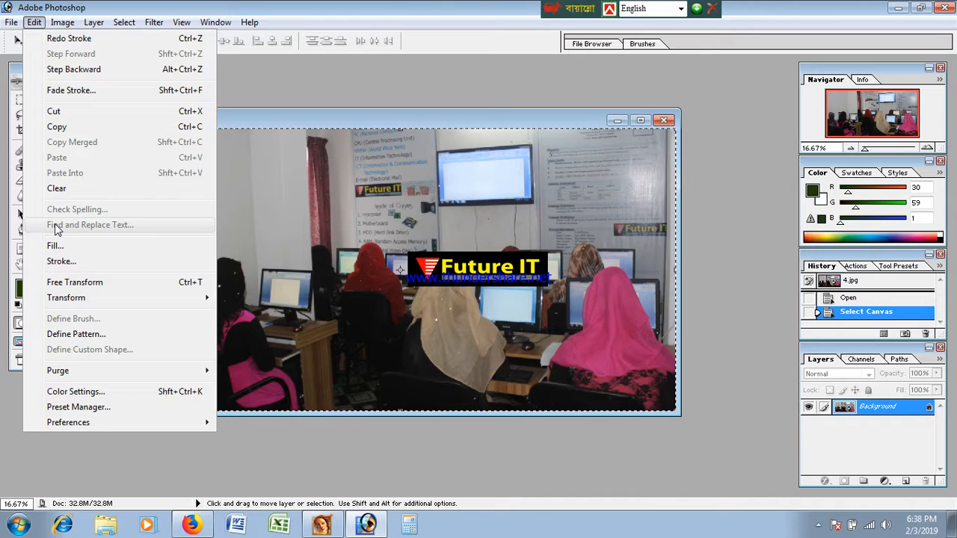
pyautogui.click(61, 261)
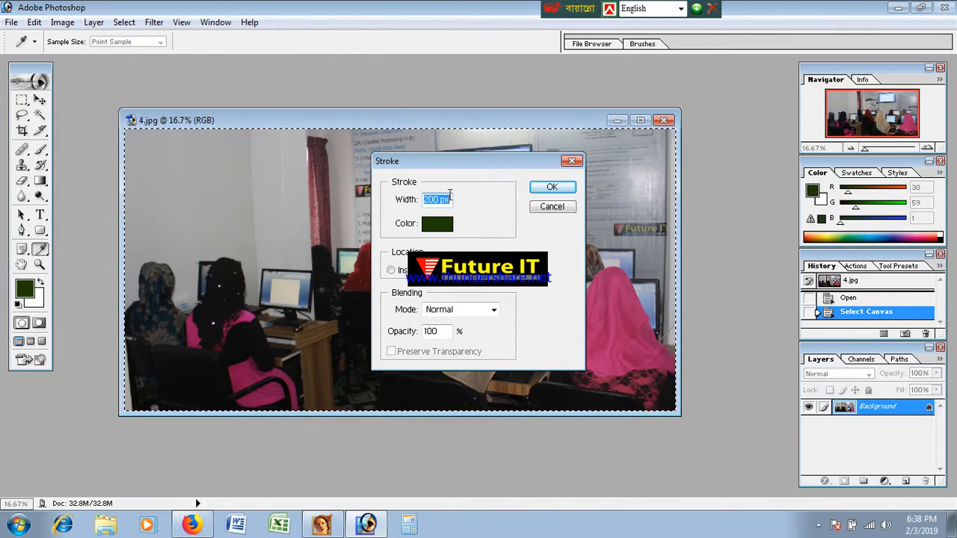
pyautogui.write('300')
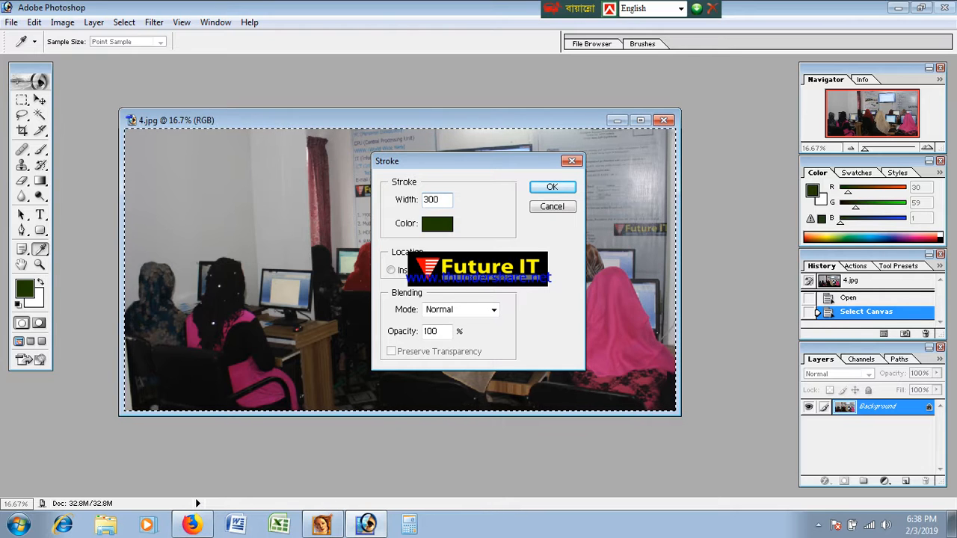
pyautogui.click(438, 331)
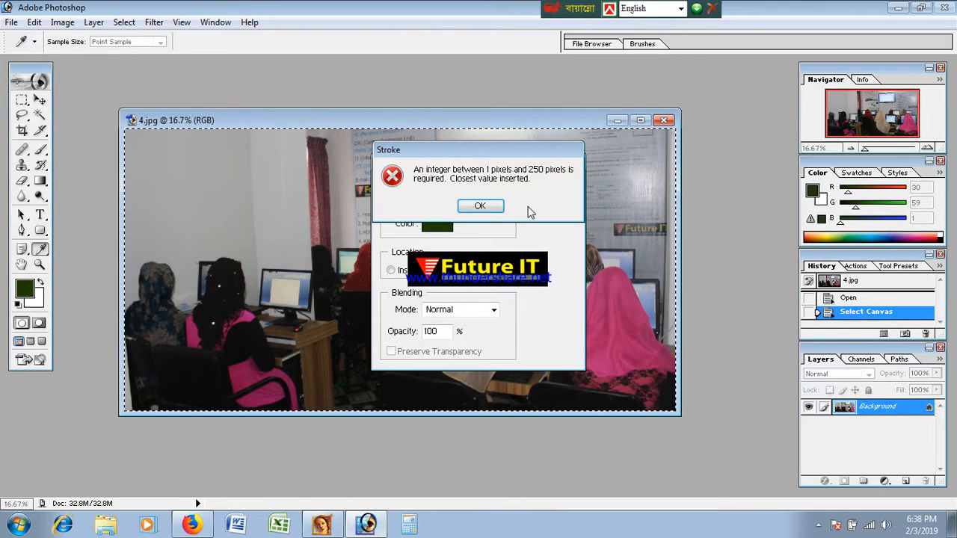
pyautogui.click(483, 207)
pyautogui.click(434, 331)
pyautogui.write('50')
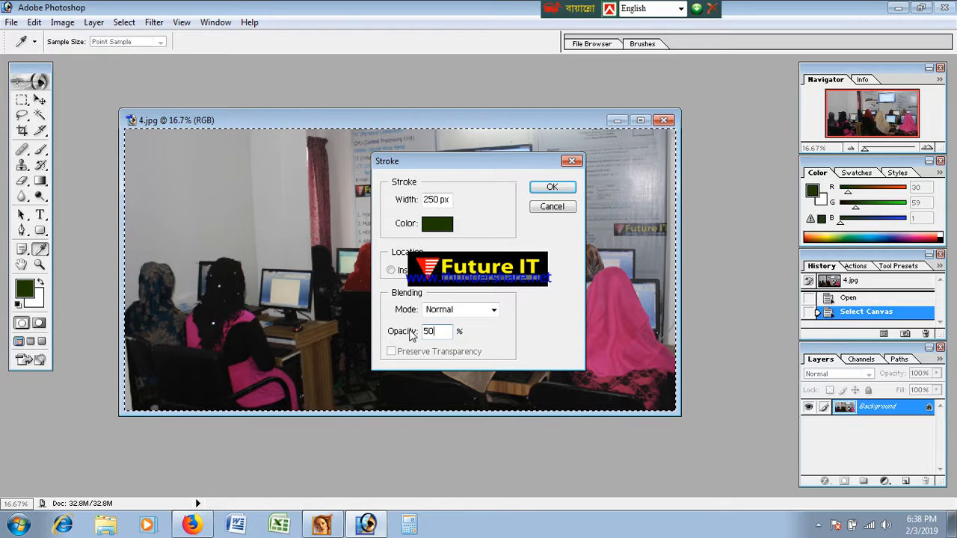
pyautogui.click(545, 186)
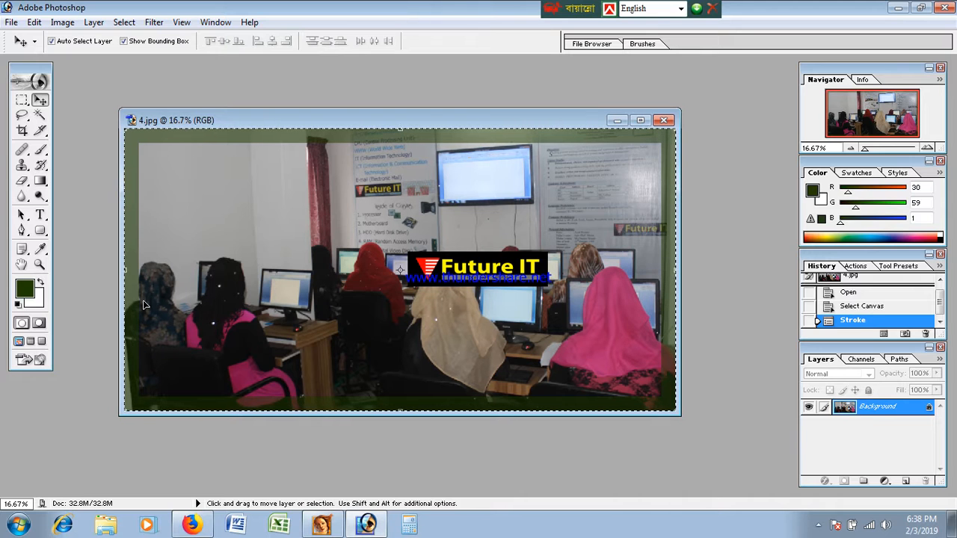
pyautogui.hotkey('ctrl', 'z')
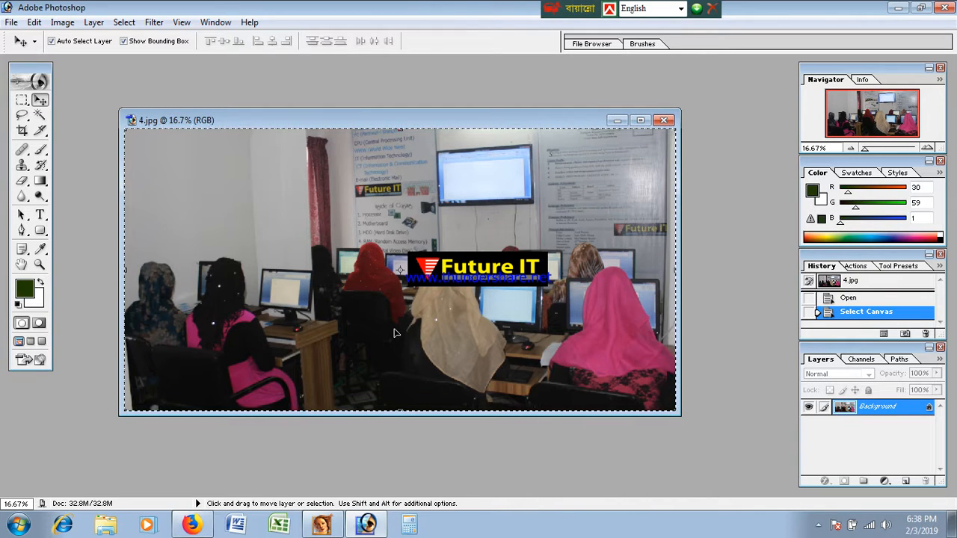
# - Stroke the canvas selection with a 250 px dark green border at 100% opacity
pyautogui.click(35, 22)
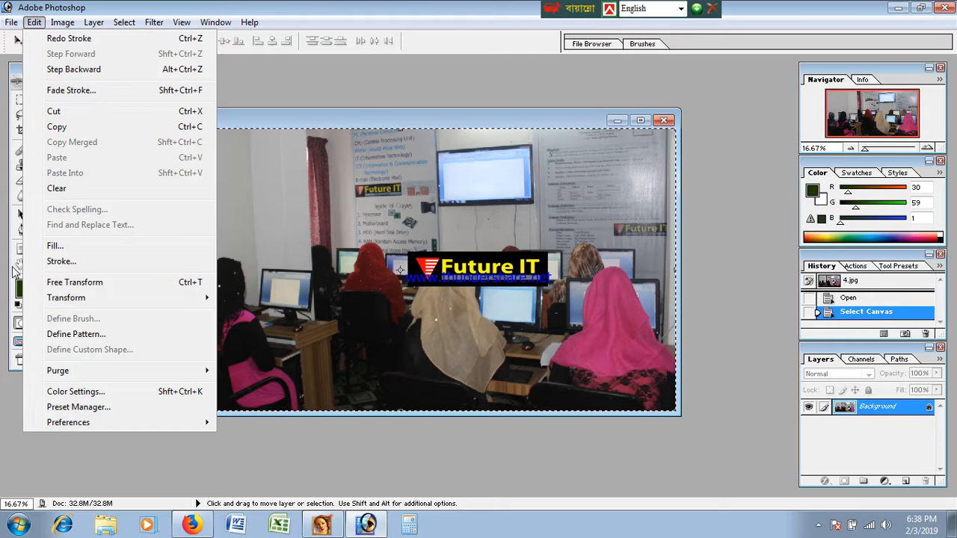
pyautogui.click(62, 262)
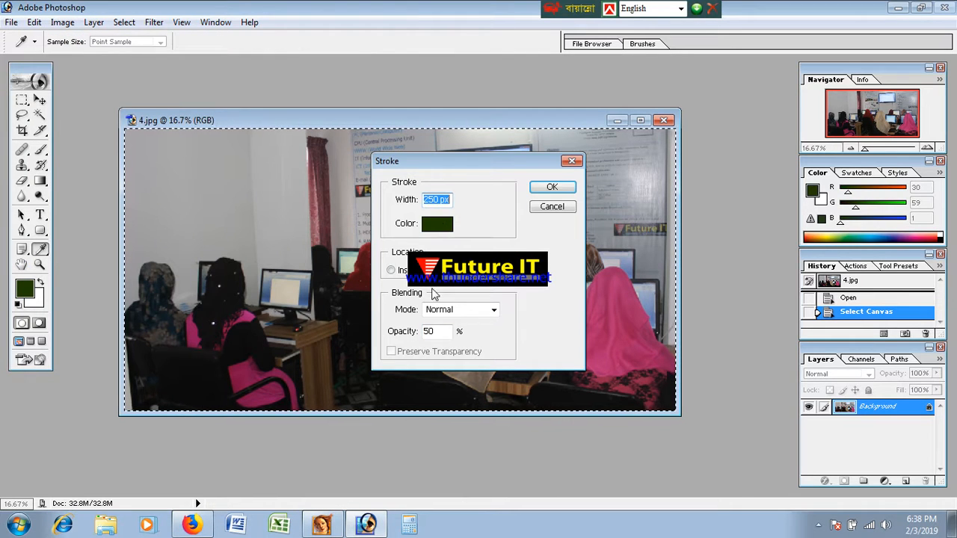
pyautogui.moveTo(437, 334); pyautogui.dragTo(410, 335)
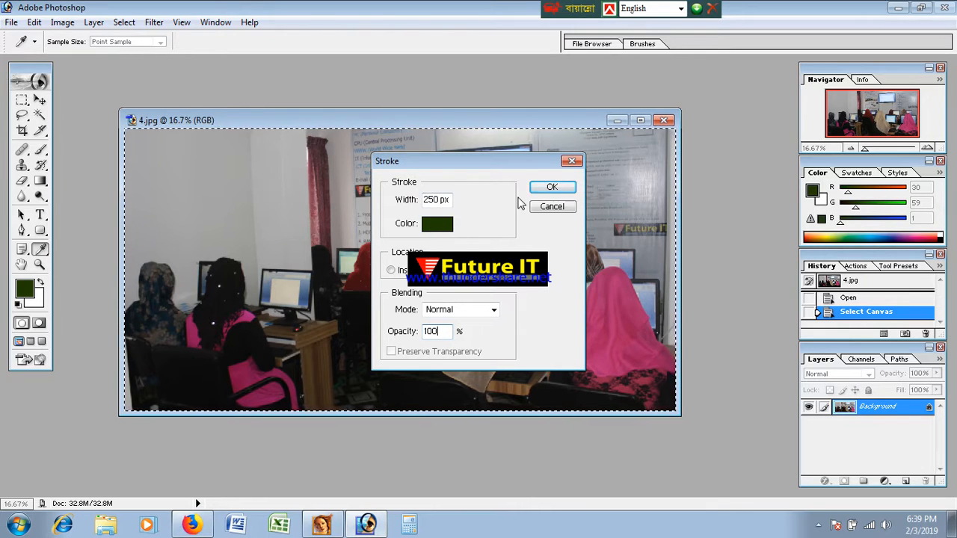
pyautogui.click(441, 229)
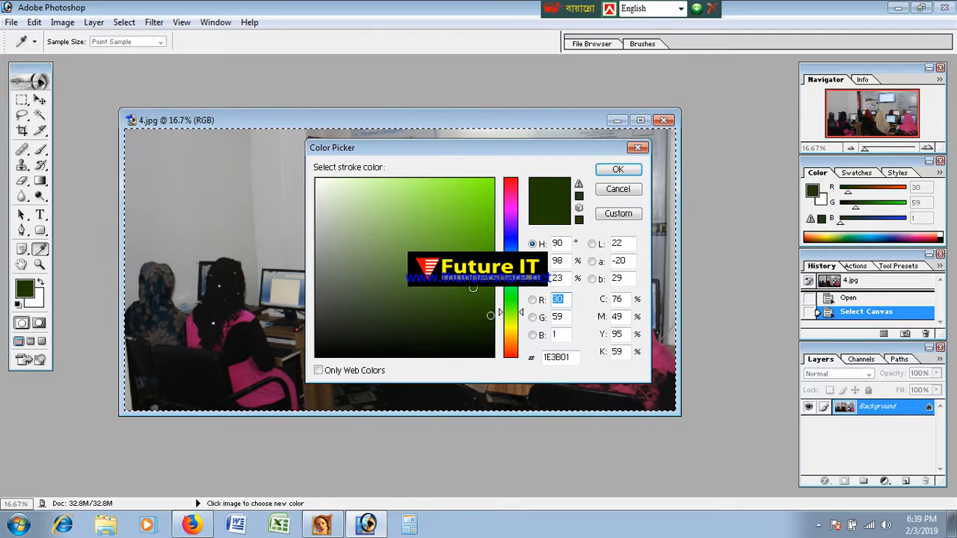
pyautogui.click(618, 170)
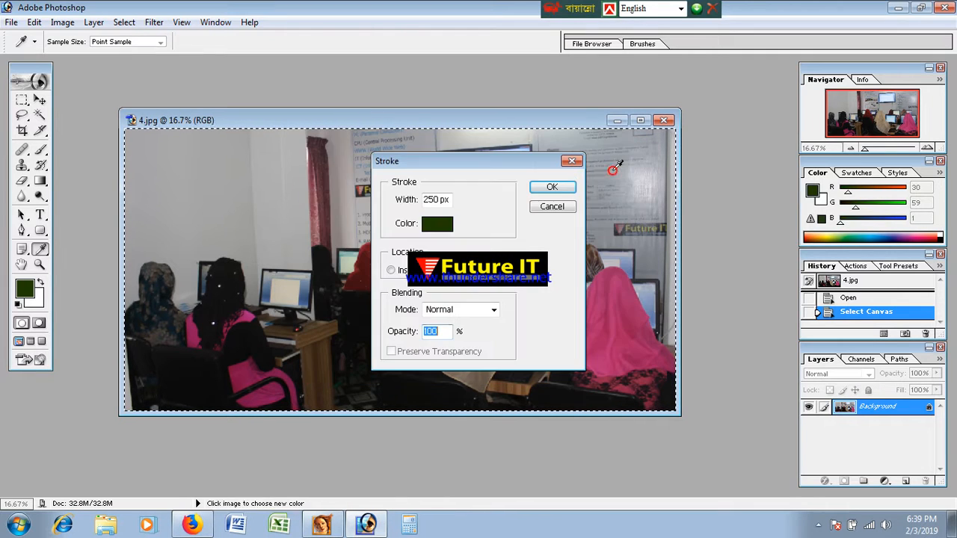
pyautogui.click(555, 190)
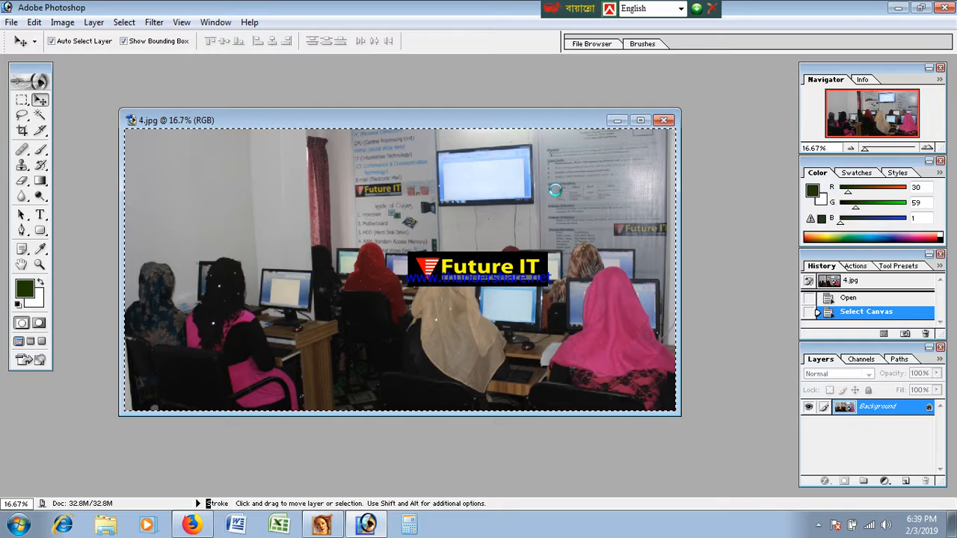
# - Stroke the canvas selection with a 125 px border in medium green 366A02 at 100% opacity
pyautogui.click(35, 22)
pyautogui.click(53, 259)
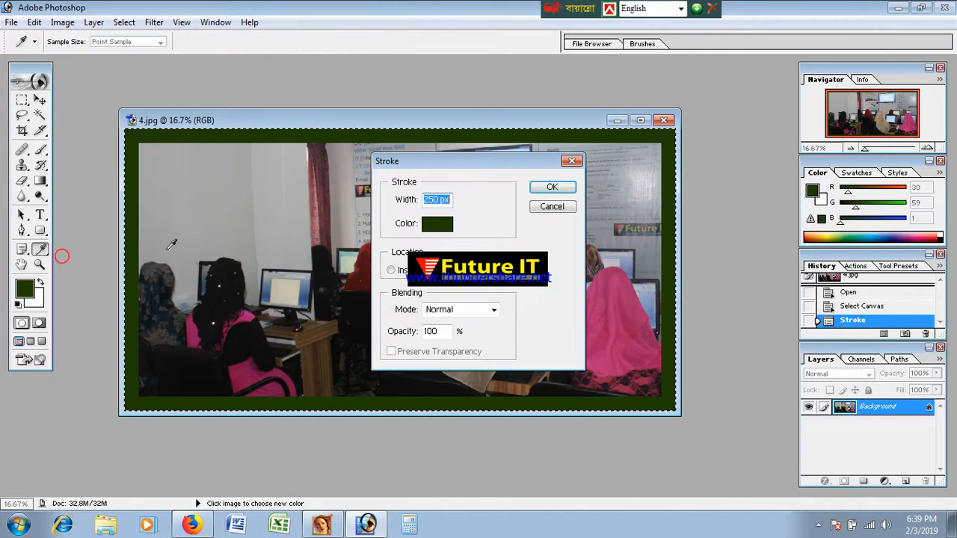
pyautogui.write('125')
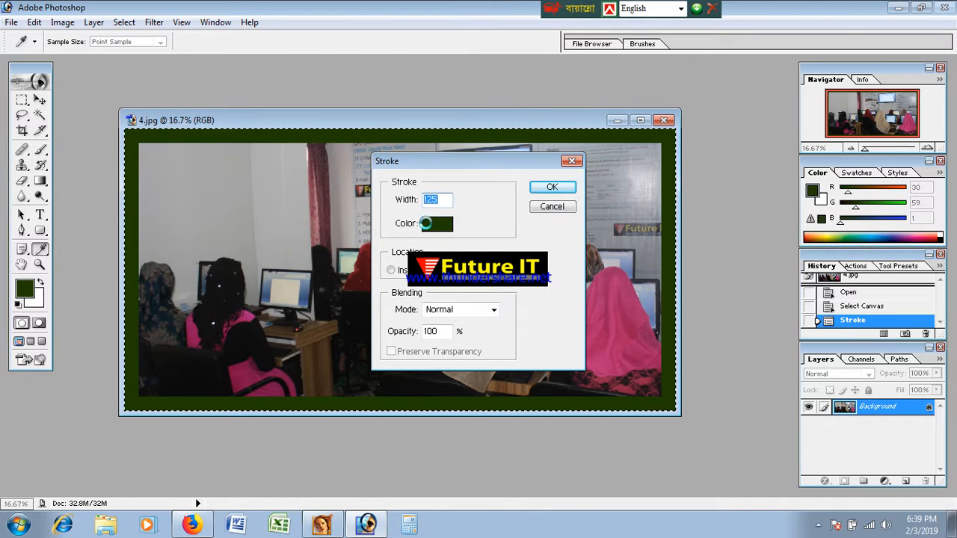
pyautogui.click(430, 224)
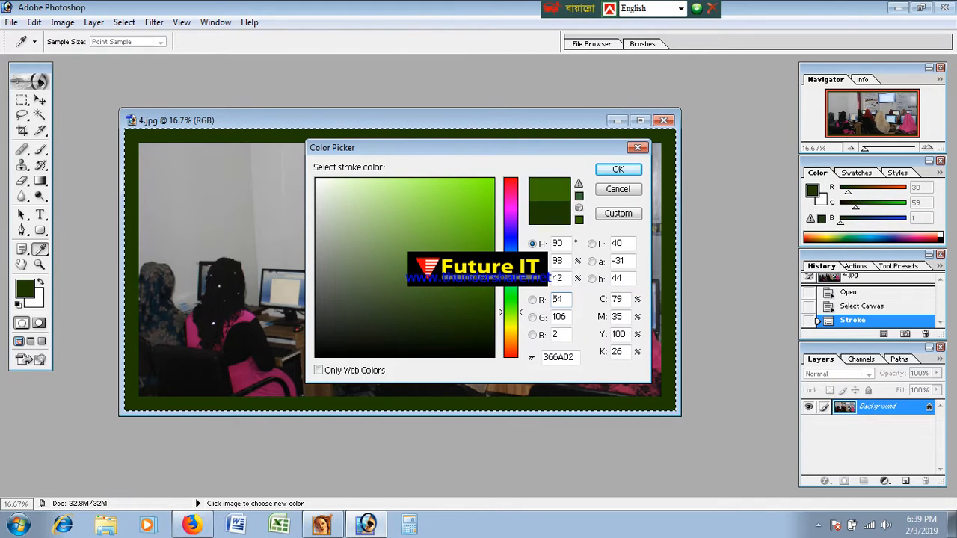
pyautogui.click(617, 169)
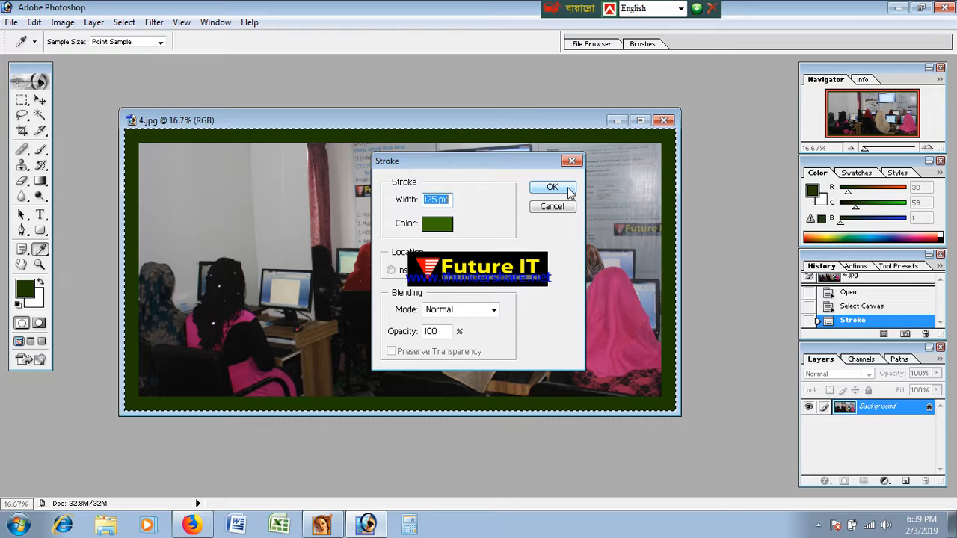
pyautogui.click(552, 187)
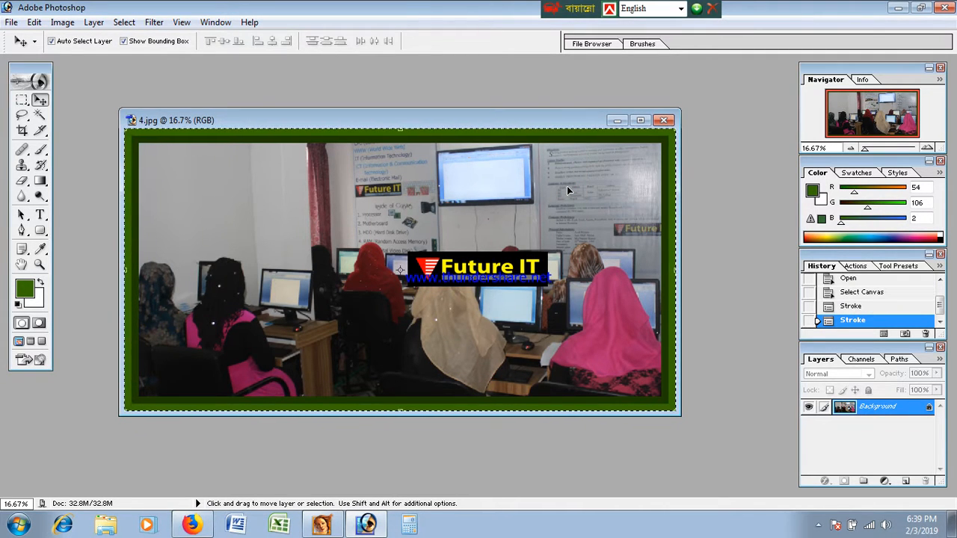
# - Add a 65 px stroke in lighter green 5AB105 around the canvas selection at 100% opacity
pyautogui.click(34, 22)
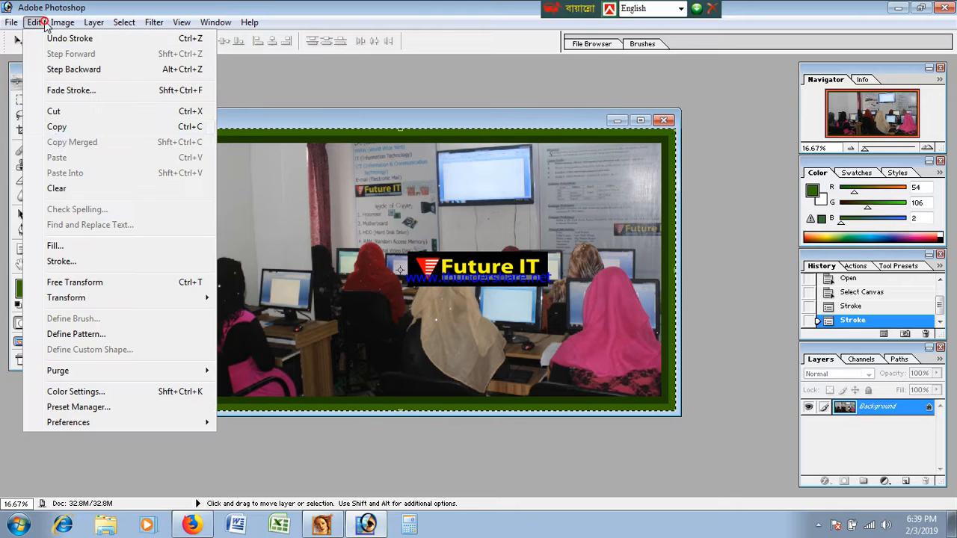
pyautogui.click(80, 261)
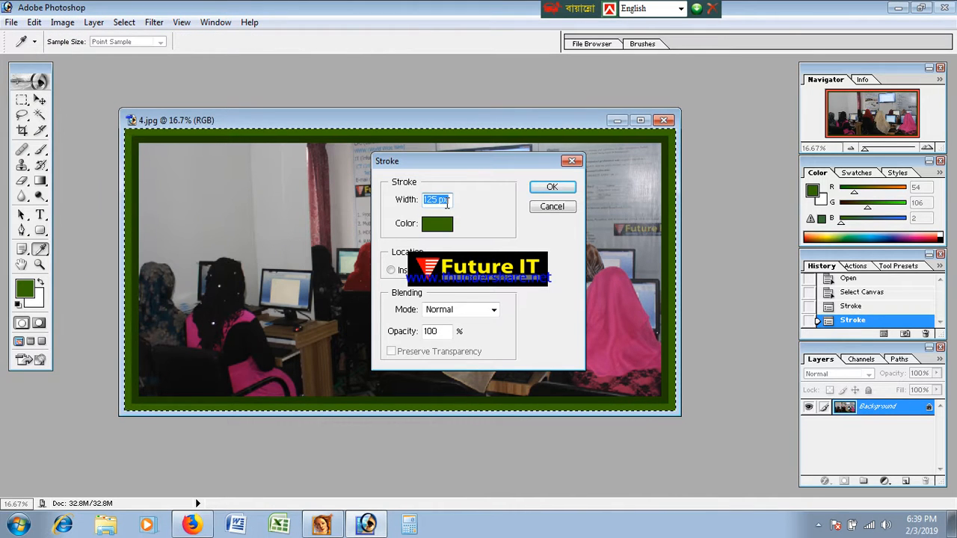
pyautogui.write('65')
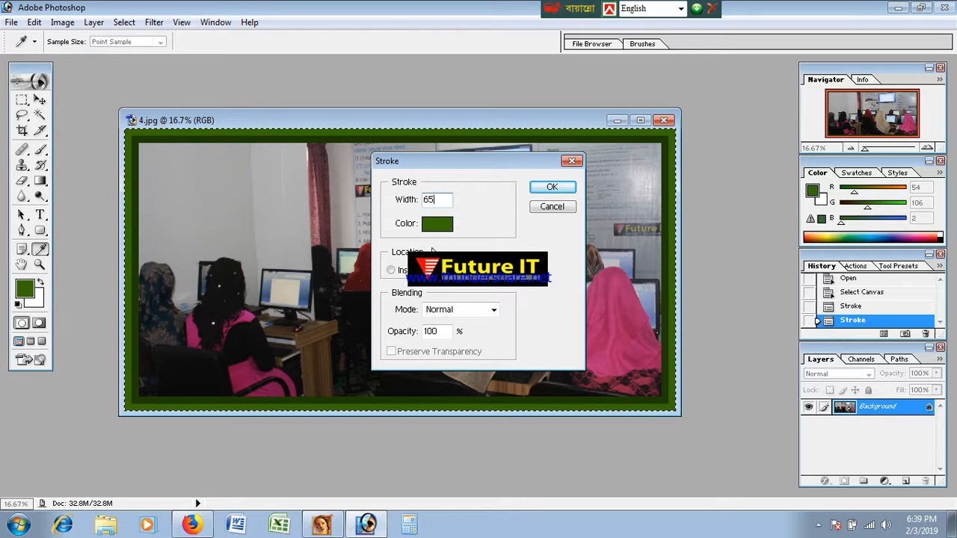
pyautogui.click(437, 227)
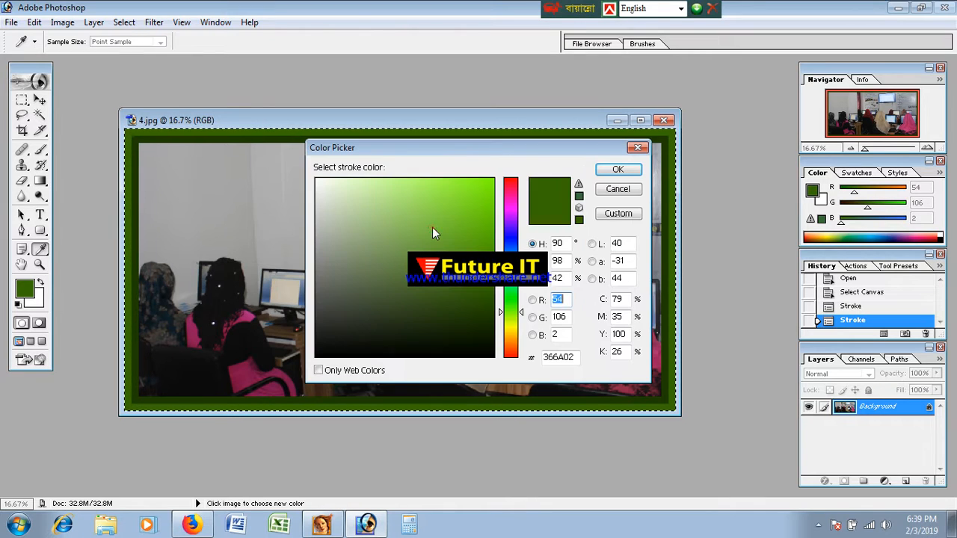
pyautogui.click(489, 233)
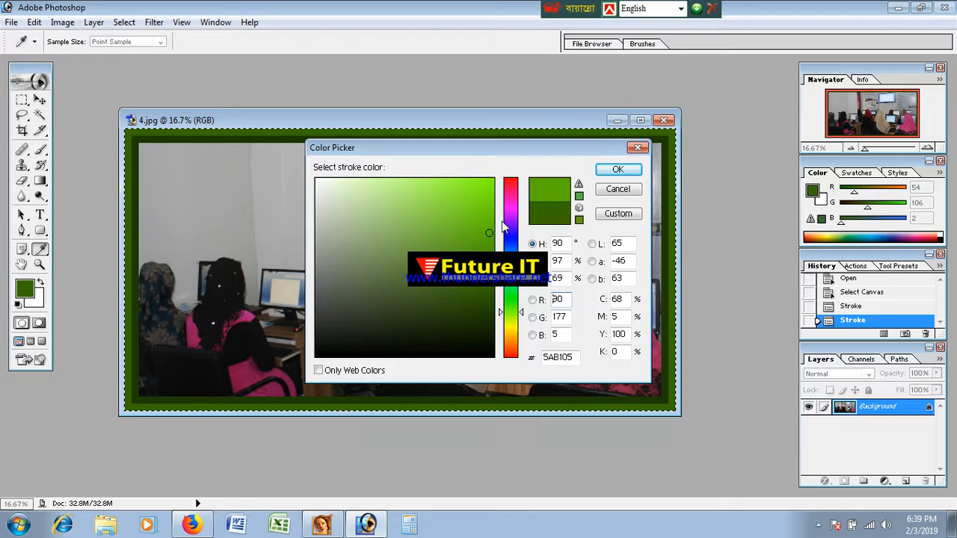
pyautogui.click(614, 169)
pyautogui.click(553, 188)
pyautogui.press('v')
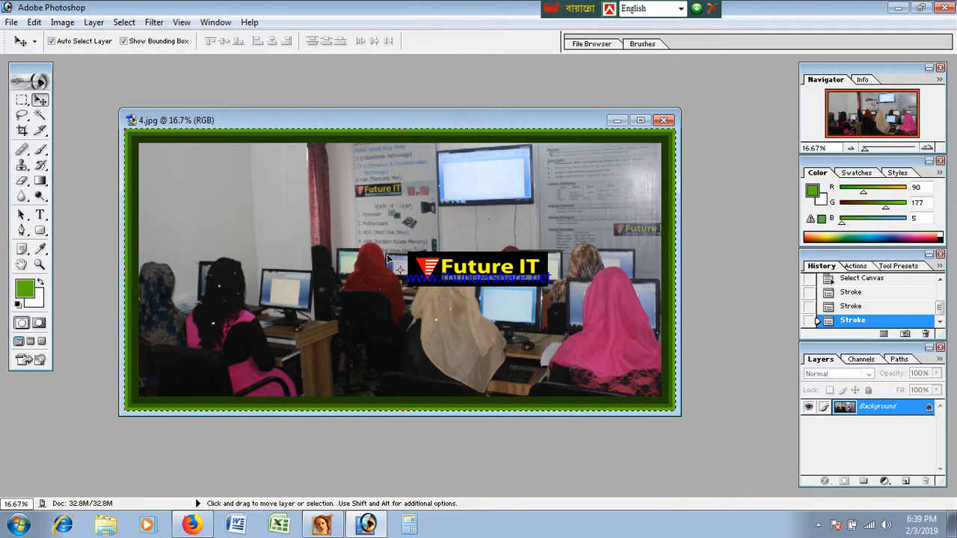
# - Revert 4.jpg to its original opened state, removing all the strokes and the selection
pyautogui.scroll(3, 848, 298)
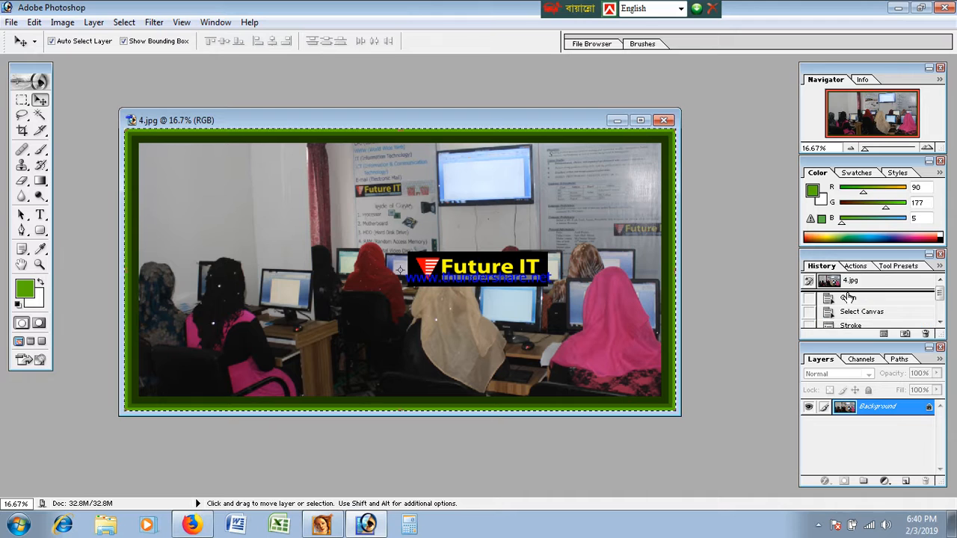
pyautogui.click(849, 283)
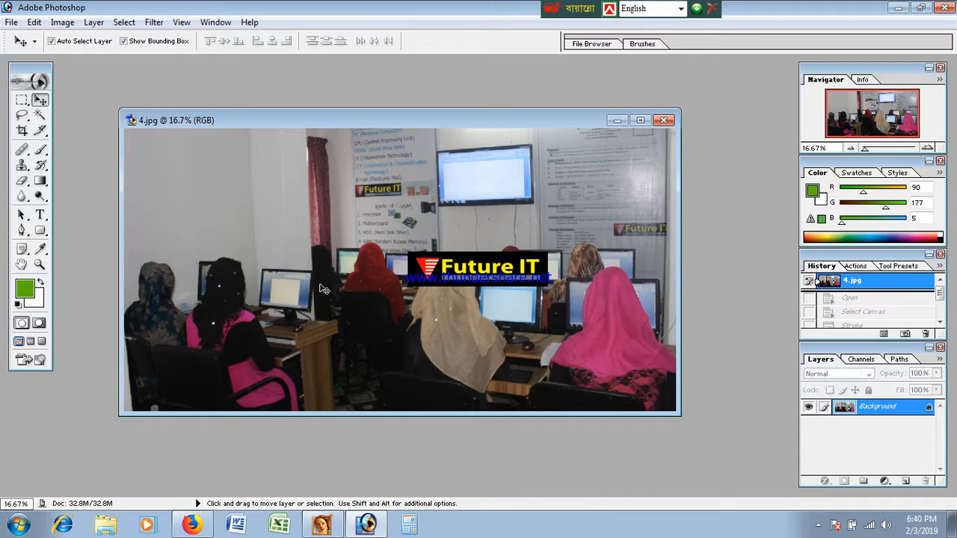
# - Open the portrait photo IMG_1915 from the same folder
pyautogui.hotkey('ctrl', 'o')
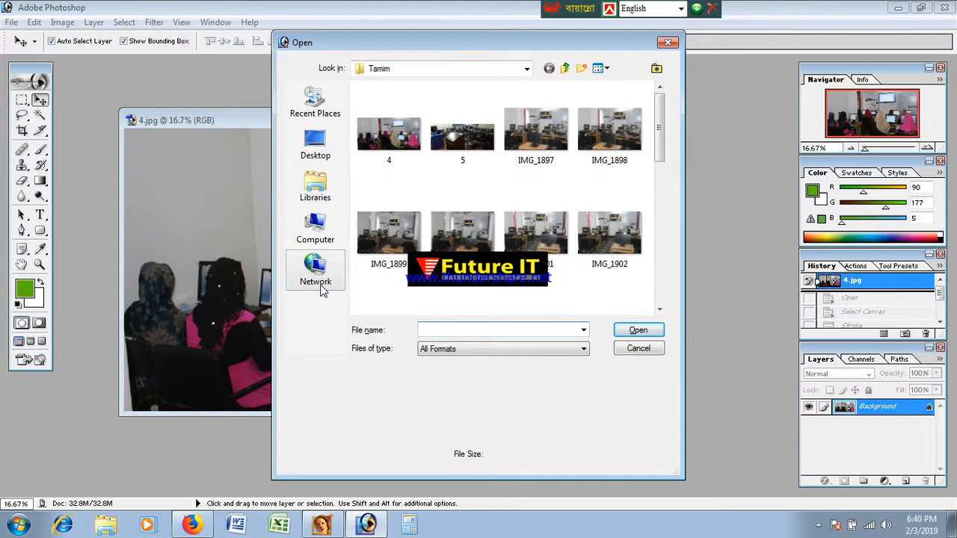
pyautogui.click(557, 236)
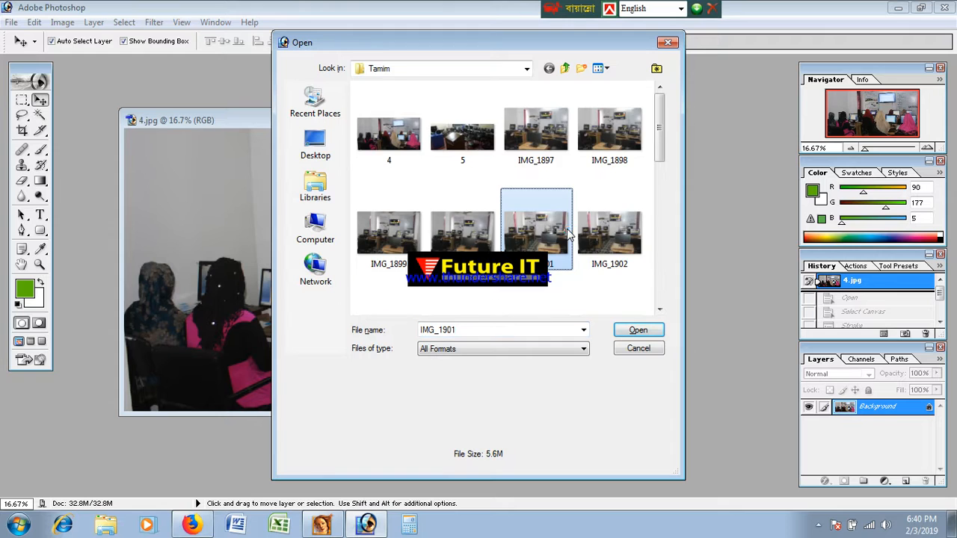
pyautogui.scroll(-3, 564, 237)
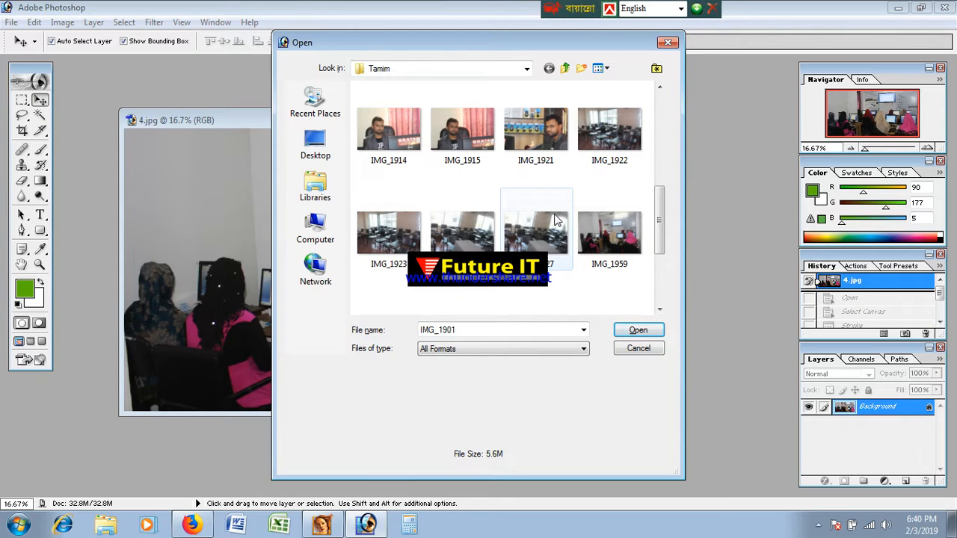
pyautogui.scroll(-3, 556, 219)
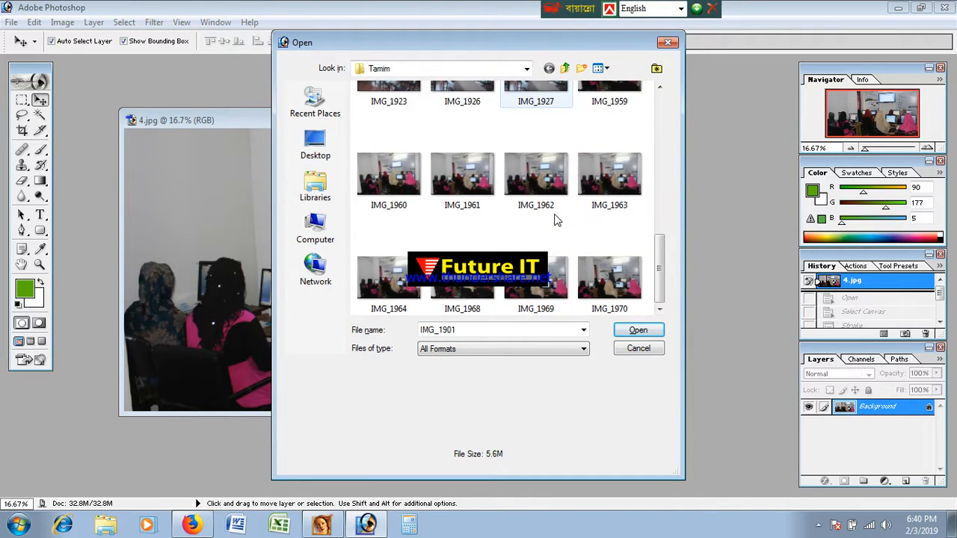
pyautogui.scroll(3, 555, 220)
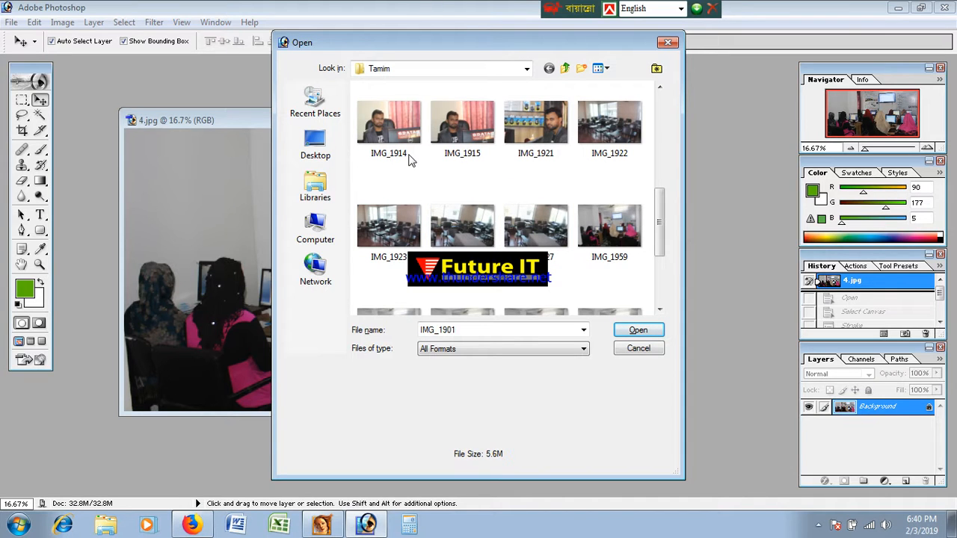
pyautogui.doubleClick(470, 138)
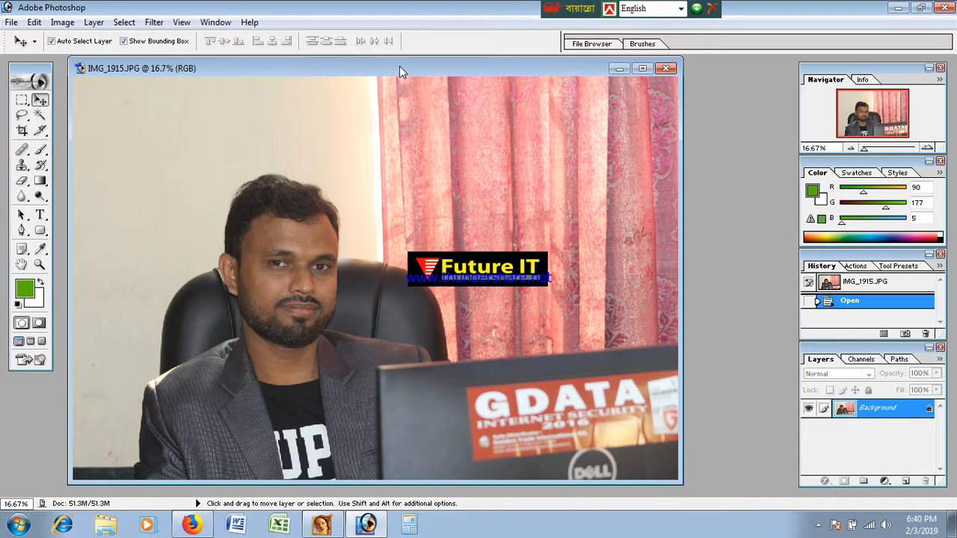
# - Place the IMG_1915 portrait over the classroom photo 4.jpg as a new layer, moving its document window aside
pyautogui.moveTo(399, 66); pyautogui.dragTo(755, 57)
pyautogui.click(283, 217)
pyautogui.moveTo(284, 218); pyautogui.dragTo(313, 221)
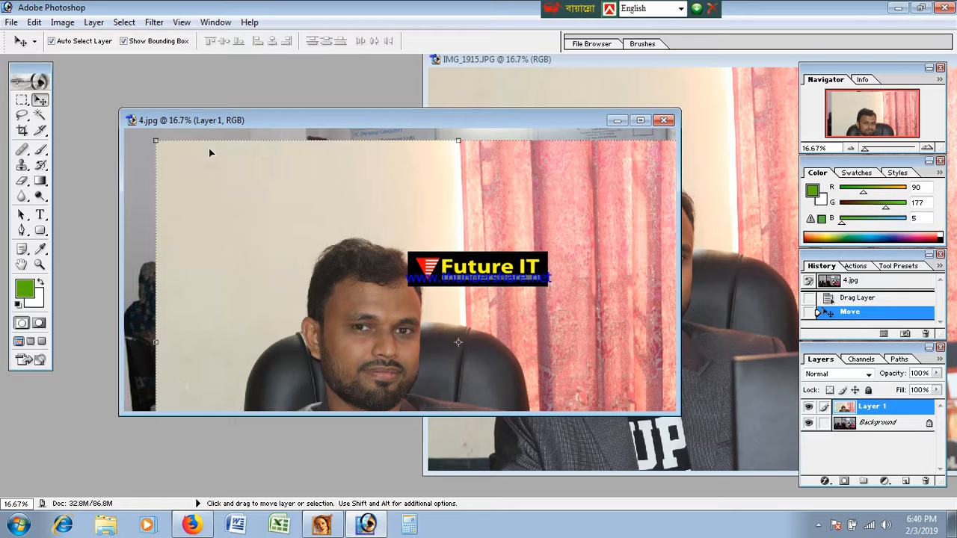
# - Scale the portrait layer proportionally to about 70% to fit the canvas height, and shift it slightly past the photo's left edge
pyautogui.press('shift')
pyautogui.moveTo(153, 140); pyautogui.dragTo(323, 282)
pyautogui.moveTo(382, 346); pyautogui.dragTo(167, 211)
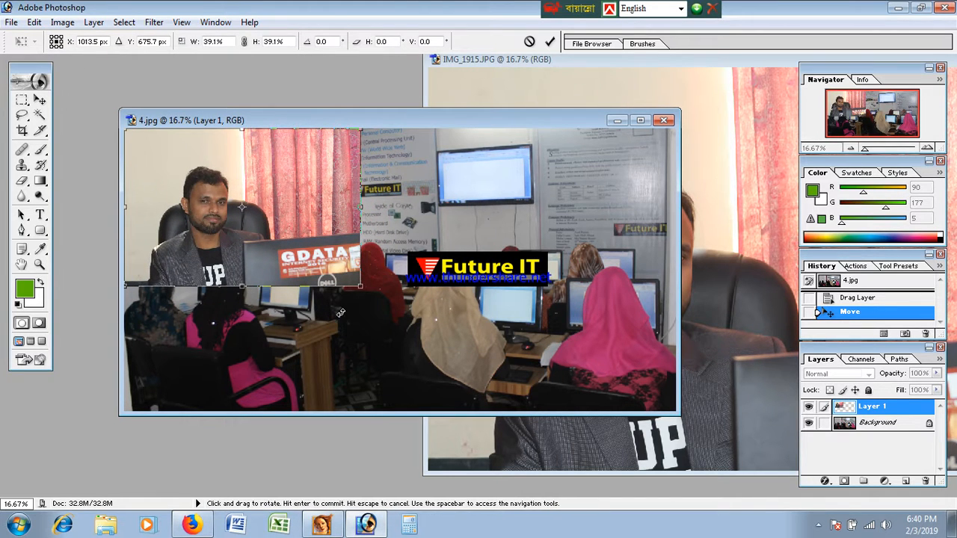
pyautogui.moveTo(359, 289); pyautogui.dragTo(500, 485)
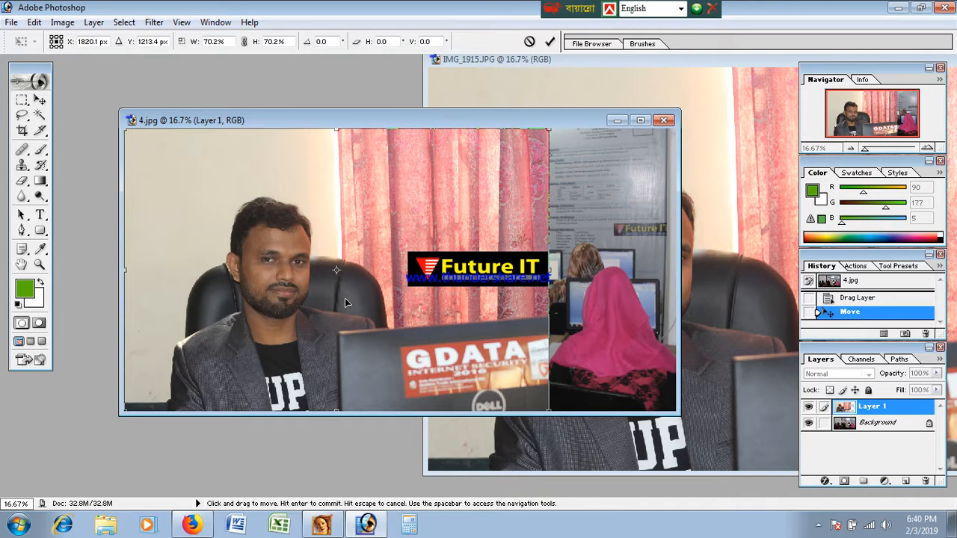
pyautogui.press('Return')
pyautogui.moveTo(379, 239); pyautogui.dragTo(310, 239)
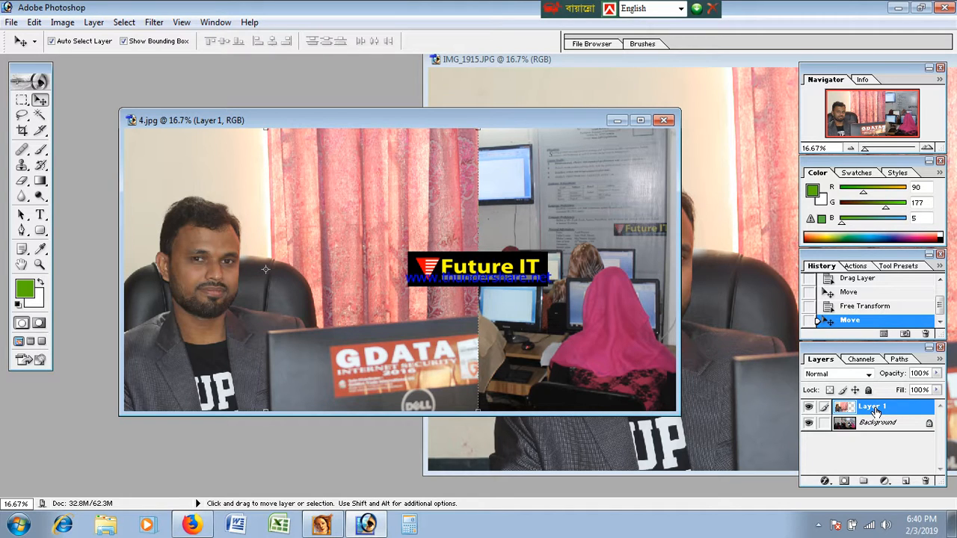
# - Add a layer mask to the portrait layer and set up the Gradient tool with the Foreground to Transparent gradient
pyautogui.click(843, 482)
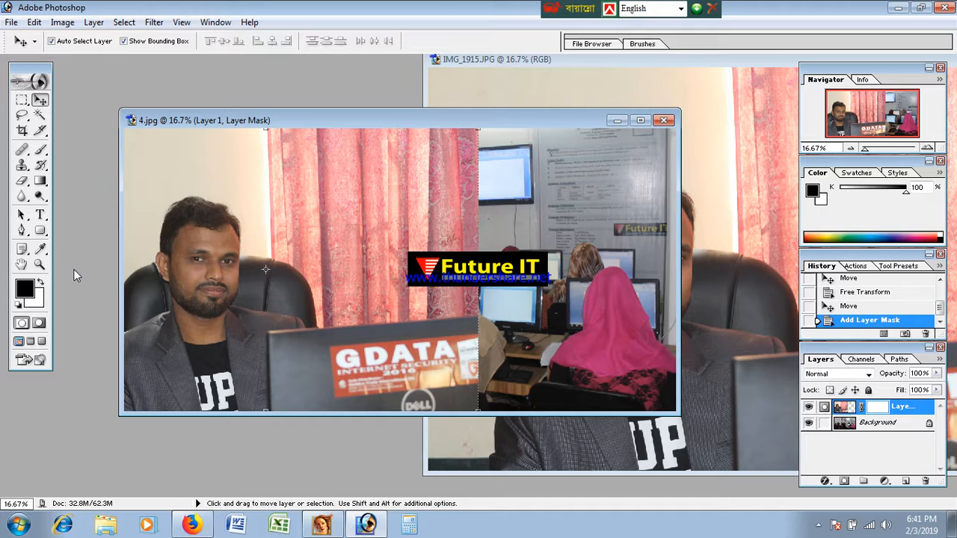
pyautogui.click(38, 183)
pyautogui.rightClick(38, 183)
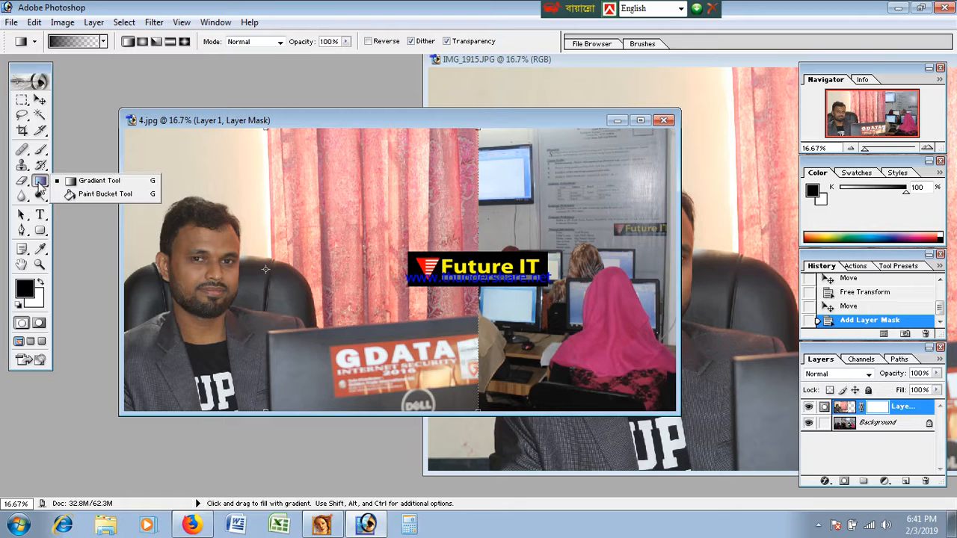
pyautogui.click(80, 182)
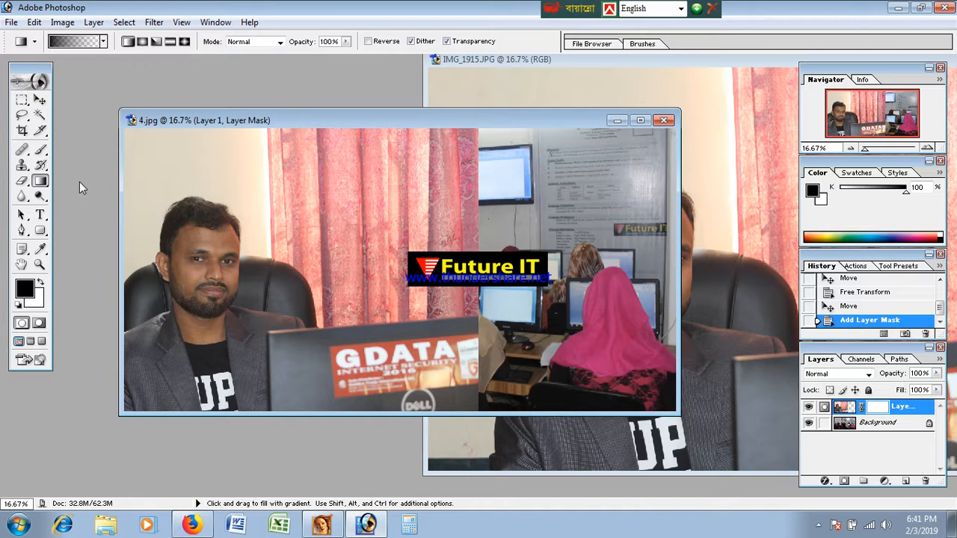
pyautogui.click(74, 41)
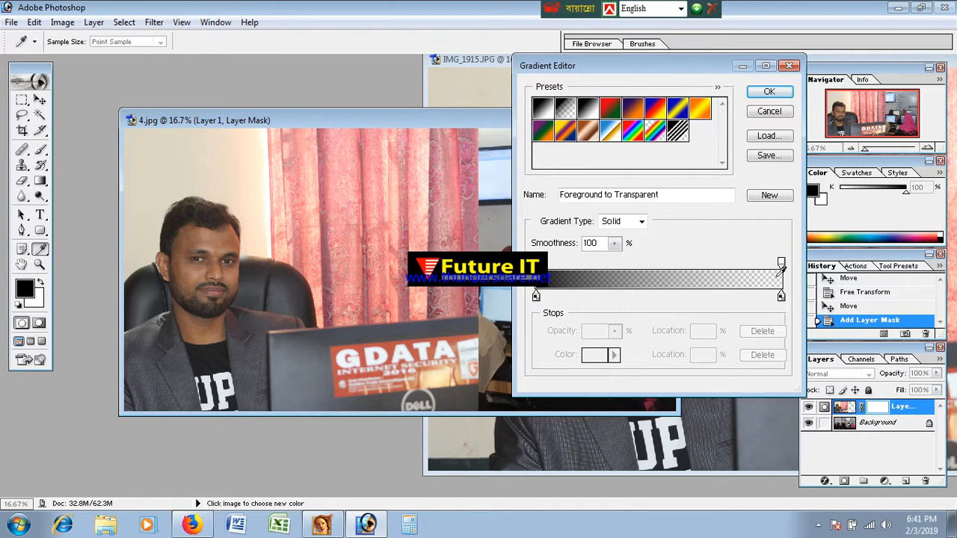
pyautogui.click(769, 91)
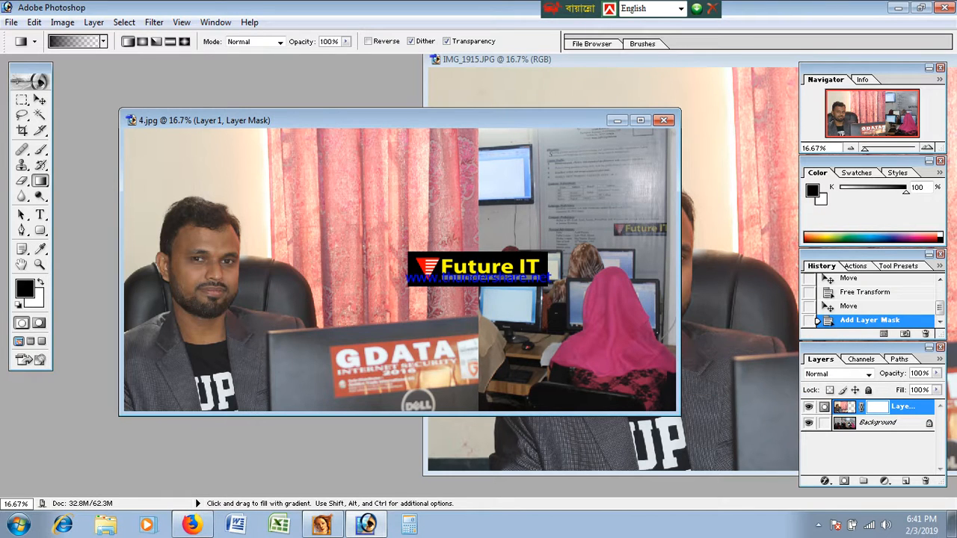
# - Fade the portrait's right side into the classroom photo with several black-to-transparent gradients on the layer mask, working inward toward the man
pyautogui.moveTo(480, 247); pyautogui.dragTo(387, 247)
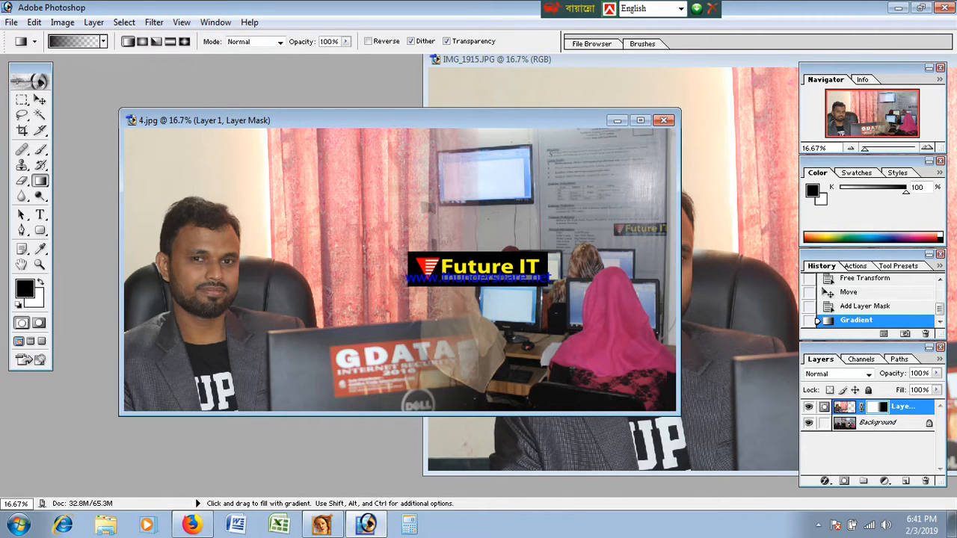
pyautogui.moveTo(278, 284); pyautogui.dragTo(396, 285)
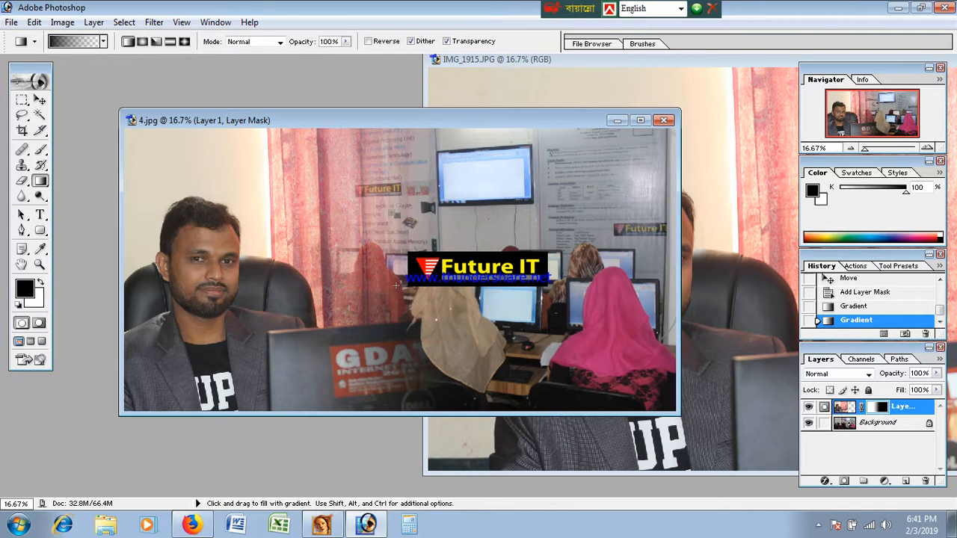
pyautogui.moveTo(402, 282); pyautogui.dragTo(342, 283)
pyautogui.moveTo(402, 251); pyautogui.dragTo(316, 229)
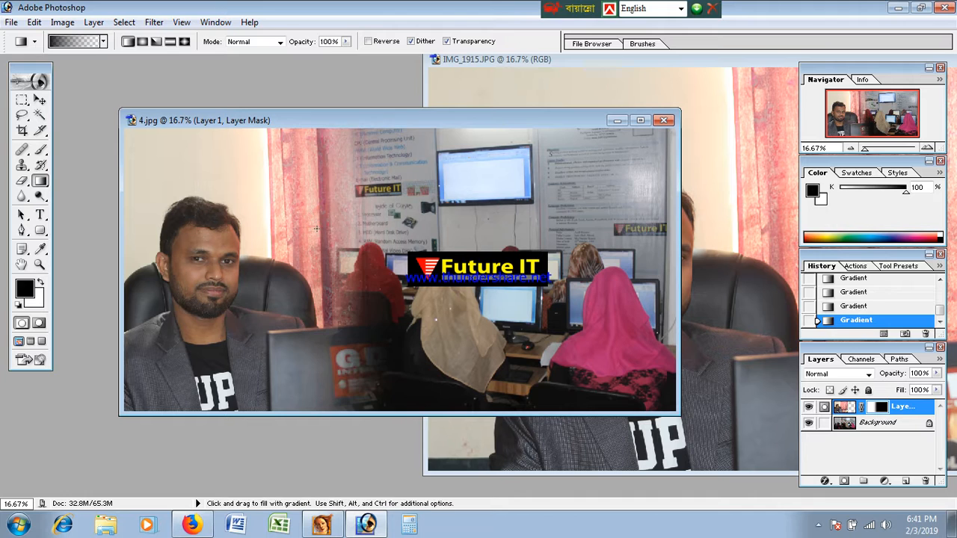
pyautogui.moveTo(374, 262); pyautogui.dragTo(292, 241)
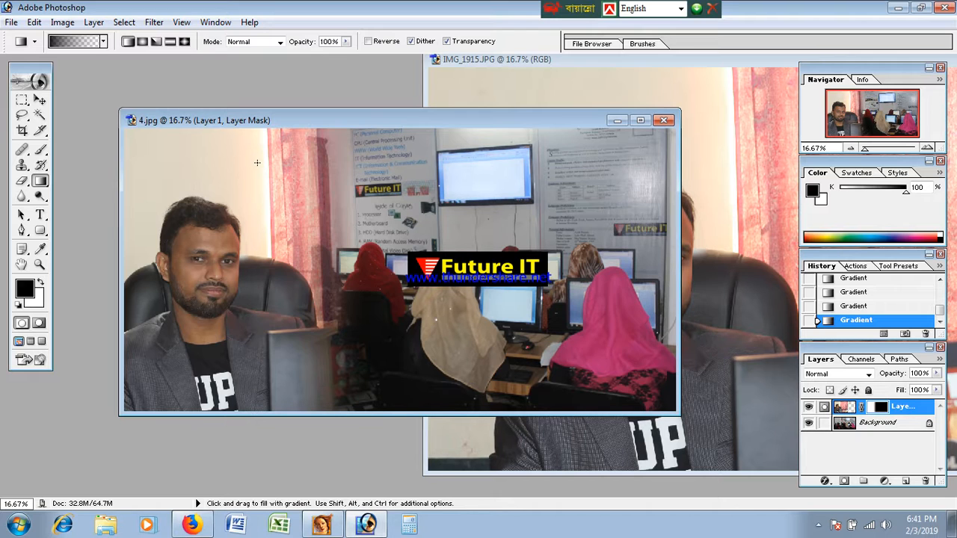
# - Blend the wall and curtain above and beside the man's head into the classroom photo with short vertical and diagonal mask gradients
pyautogui.moveTo(251, 132); pyautogui.dragTo(250, 187)
pyautogui.moveTo(335, 144); pyautogui.dragTo(253, 204)
pyautogui.moveTo(316, 180); pyautogui.dragTo(264, 232)
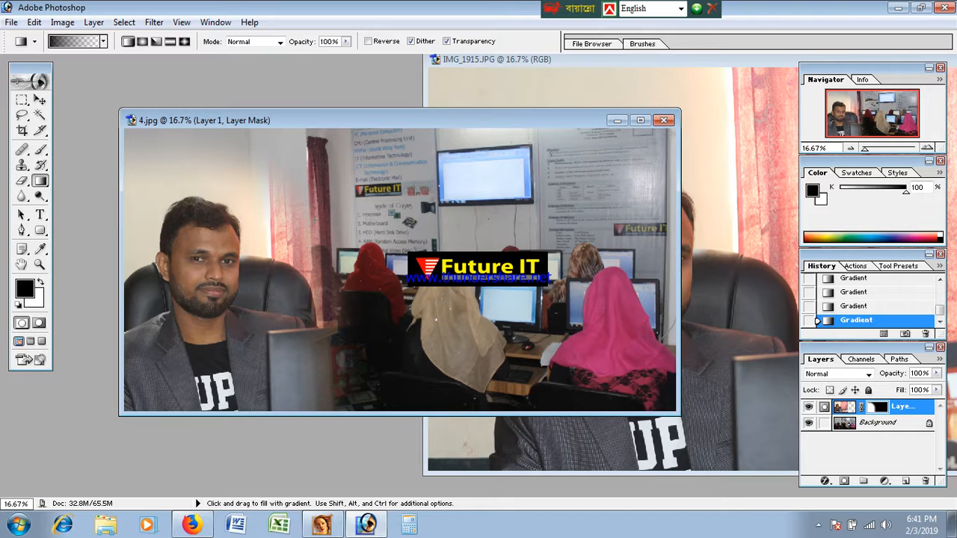
pyautogui.moveTo(318, 161); pyautogui.dragTo(317, 162)
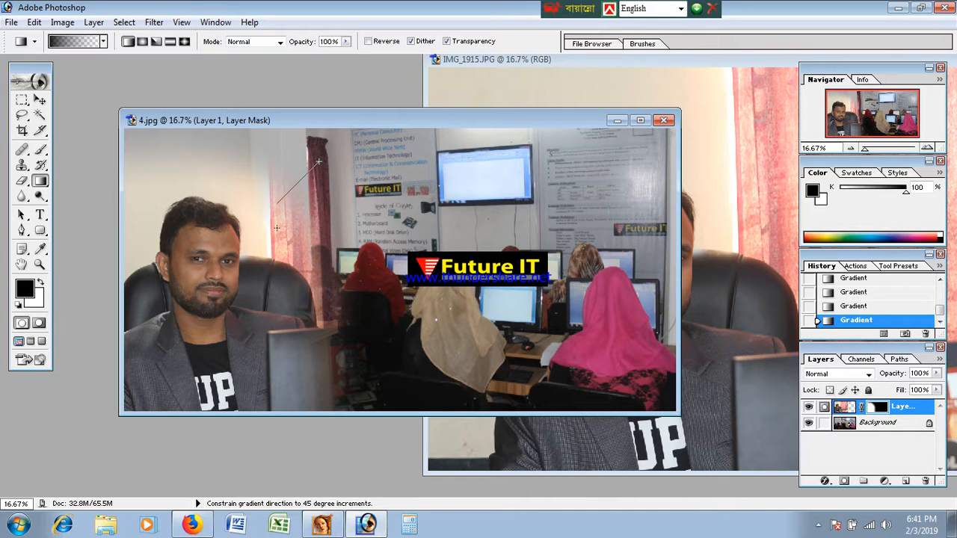
pyautogui.moveTo(276, 228); pyautogui.dragTo(277, 228)
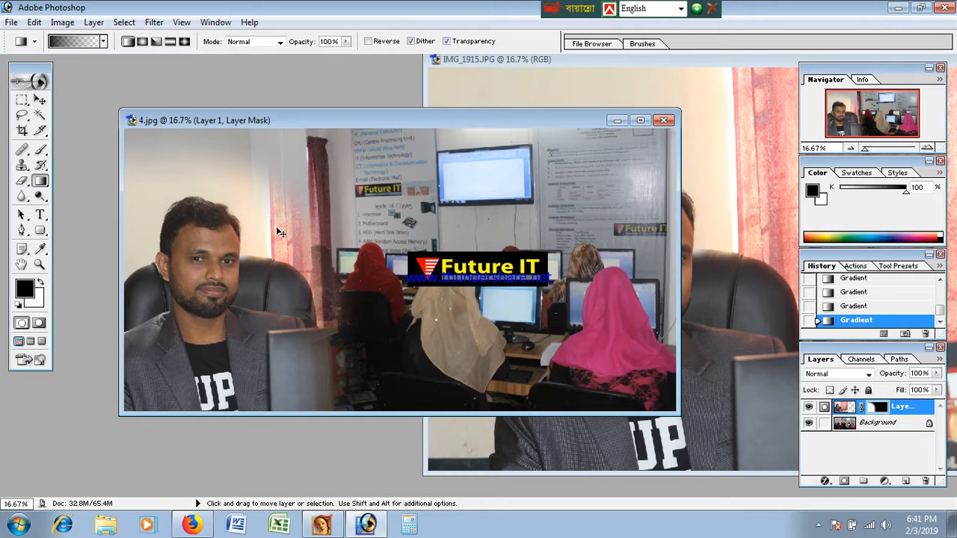
# - Open the portrait photo of the man in glasses and a beige vest from the students folder
pyautogui.hotkey('ctrl', 'o')
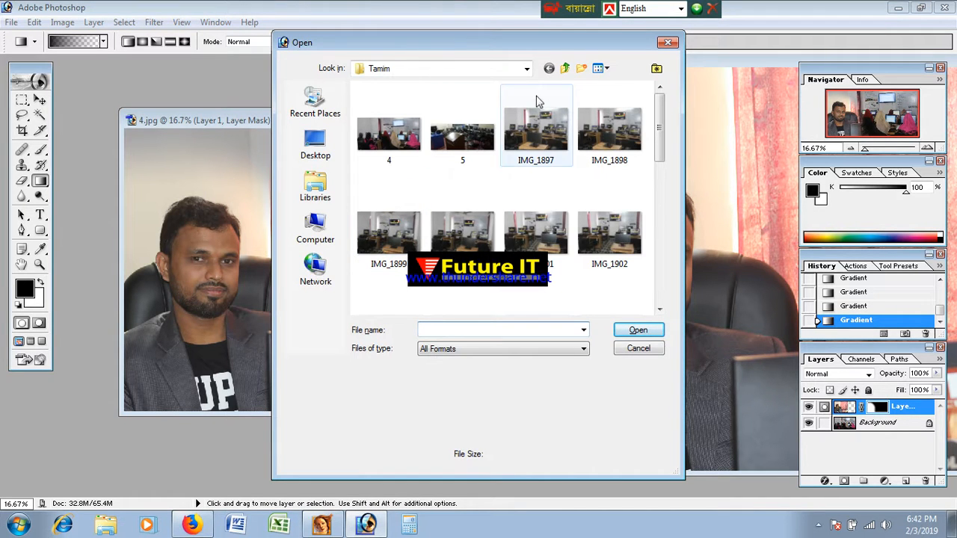
pyautogui.click(564, 68)
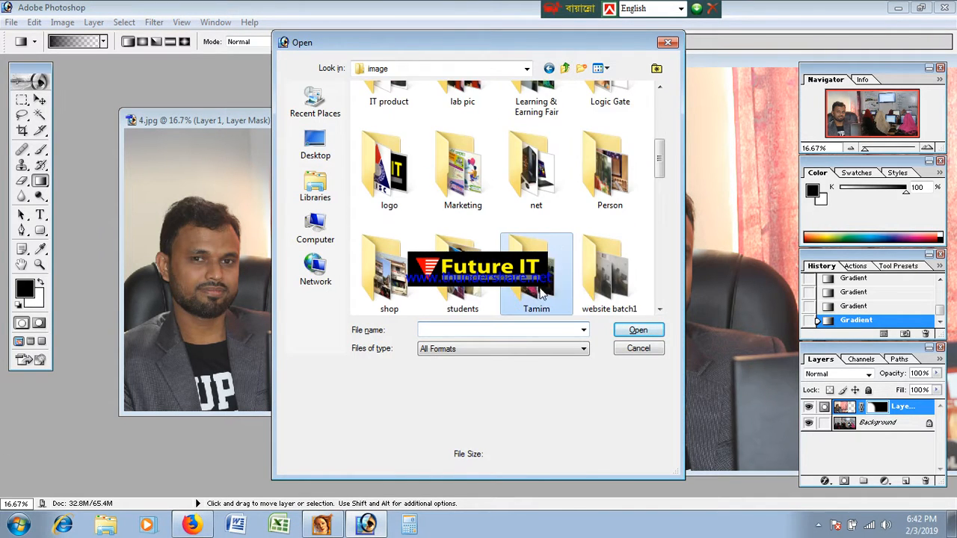
pyautogui.click(557, 243)
pyautogui.doubleClick(463, 273)
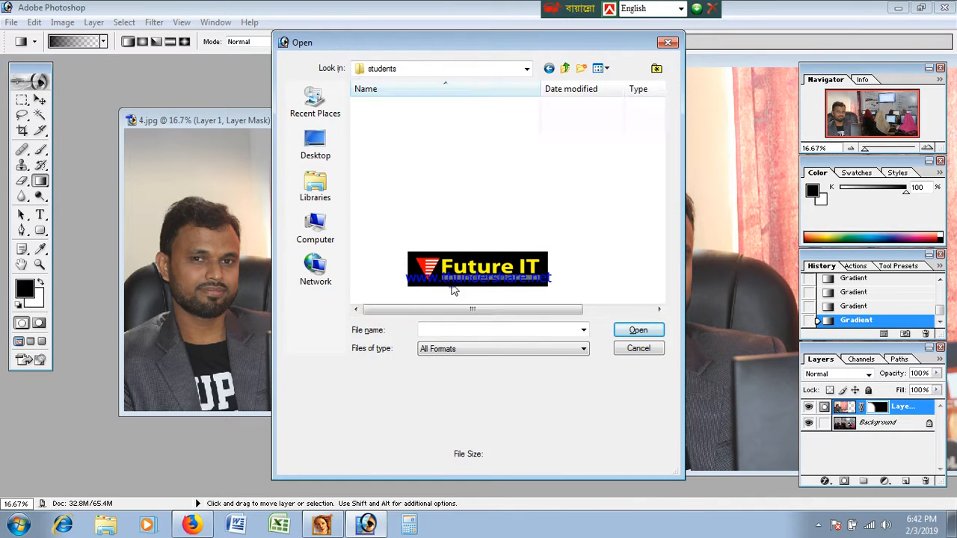
pyautogui.scroll(-3, 575, 273)
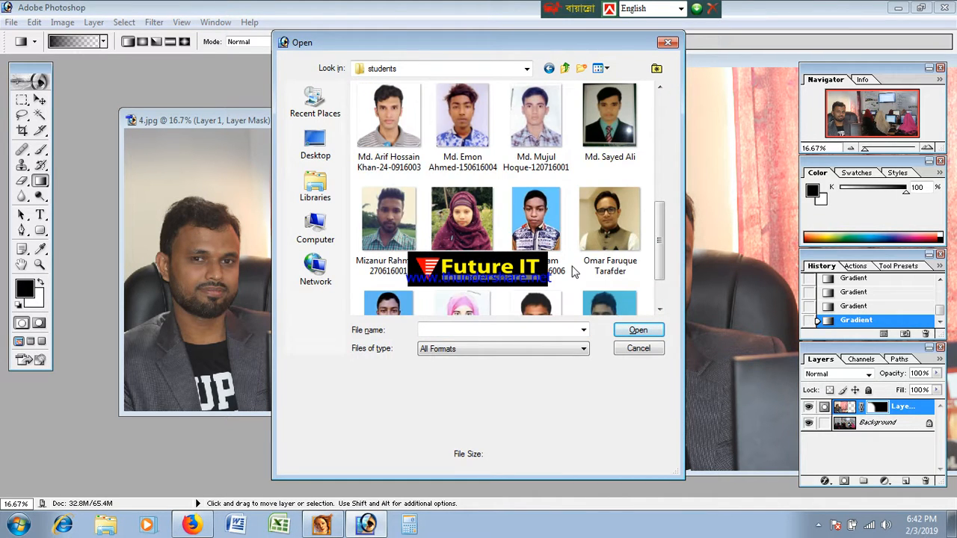
pyautogui.doubleClick(593, 245)
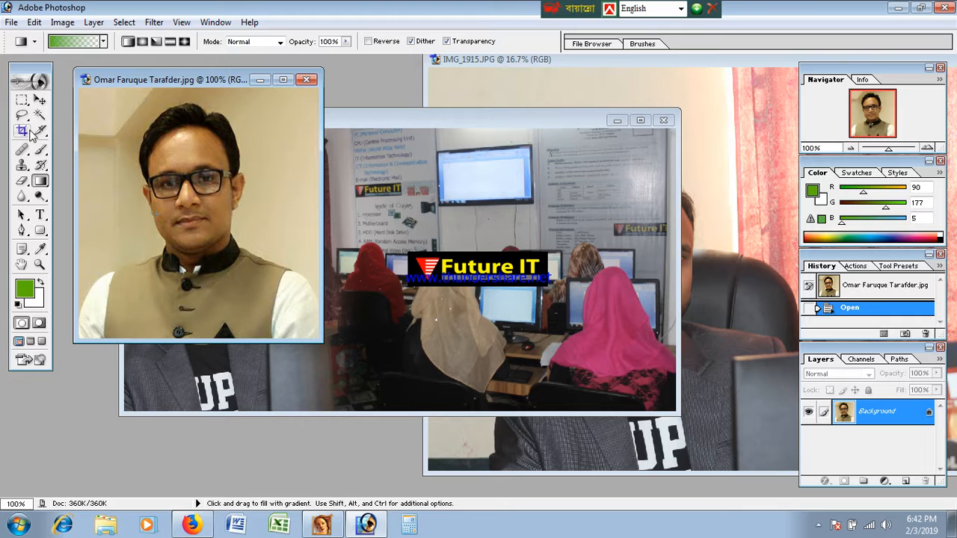
pyautogui.click(40, 99)
pyautogui.moveTo(144, 198); pyautogui.dragTo(525, 280)
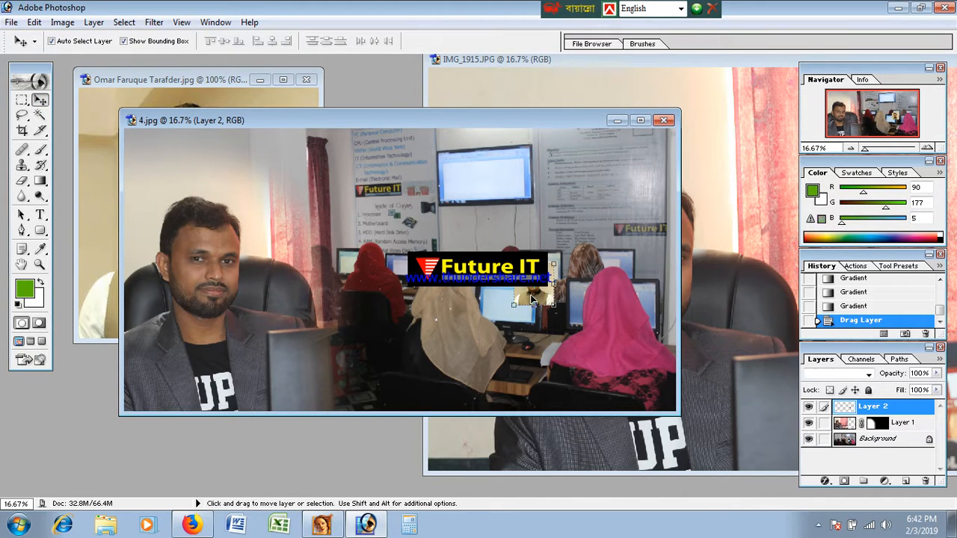
pyautogui.hotkey('ctrl', 'z')
# - Copy a rectangular selection around the man in glasses and paste it into the classroom photo 4.jpg
pyautogui.click(102, 247)
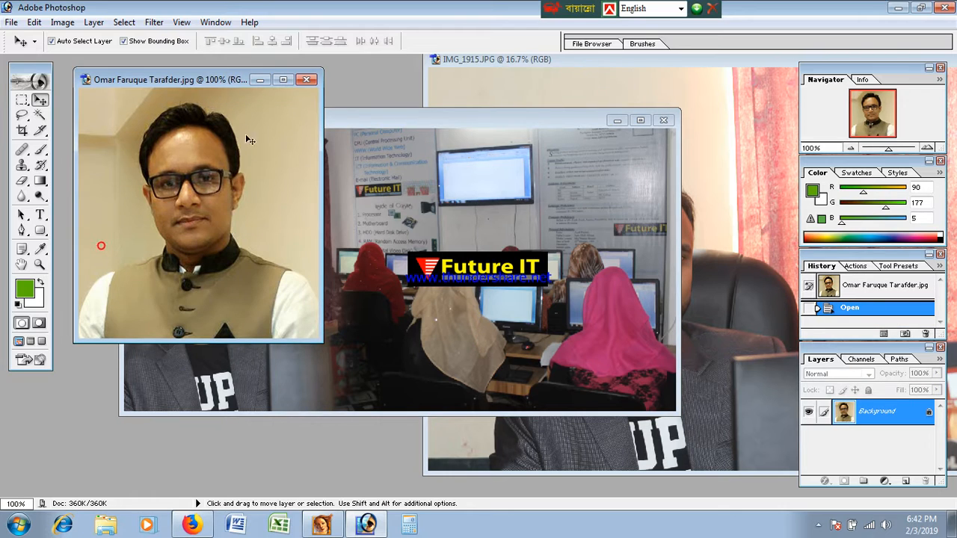
pyautogui.click(22, 101)
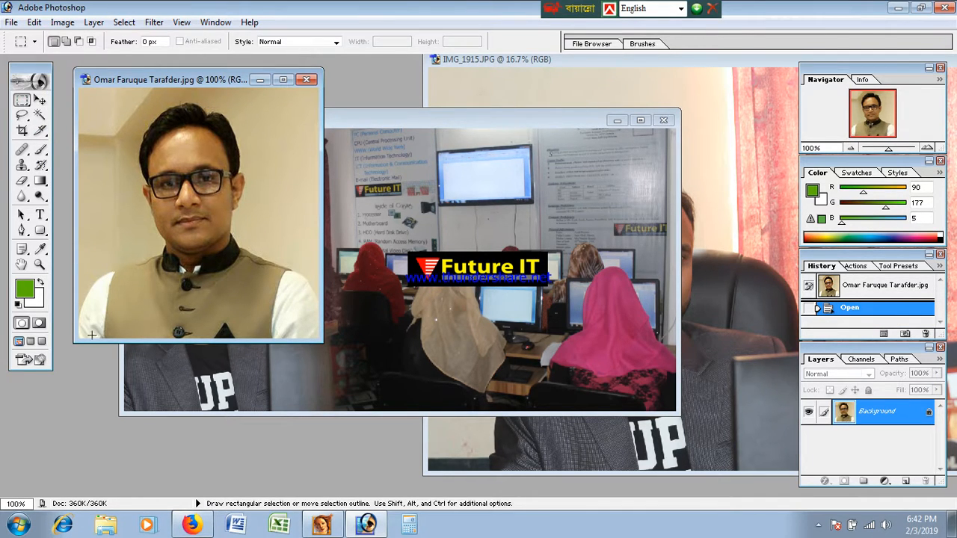
pyautogui.moveTo(130, 341); pyautogui.dragTo(290, 95)
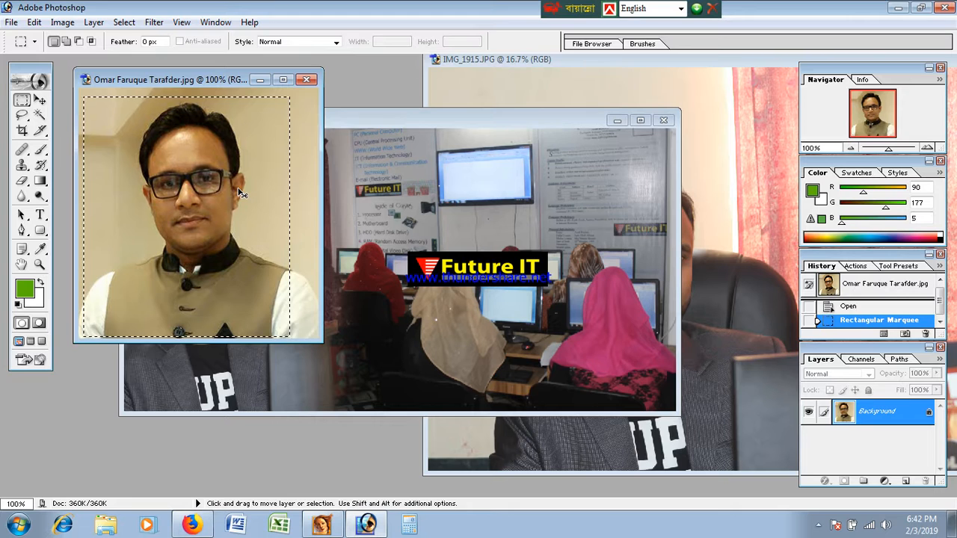
pyautogui.click(382, 284)
pyautogui.hotkey('ctrl', 'v')
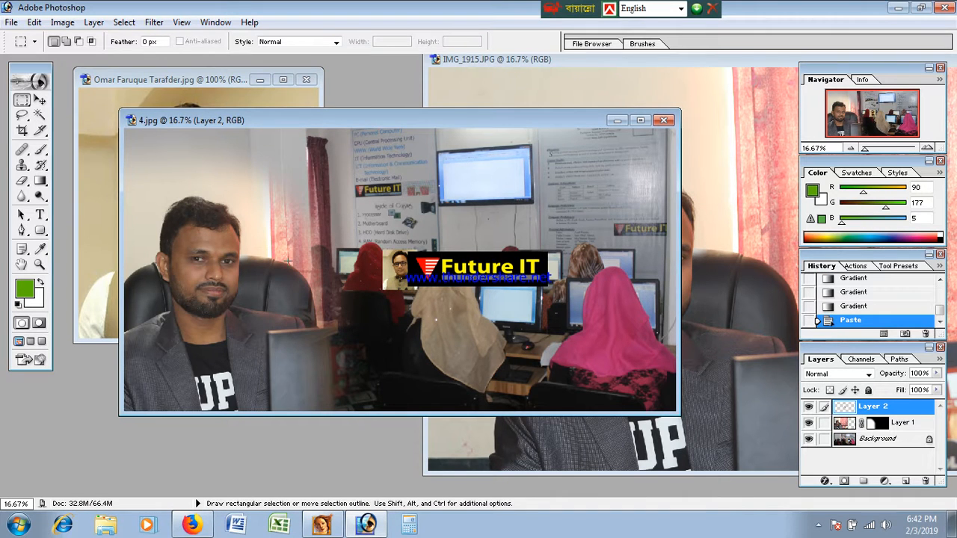
# - Enlarge the pasted rectangular portrait to about three times its size and move it into the classroom photo's upper-right corner
pyautogui.click(41, 99)
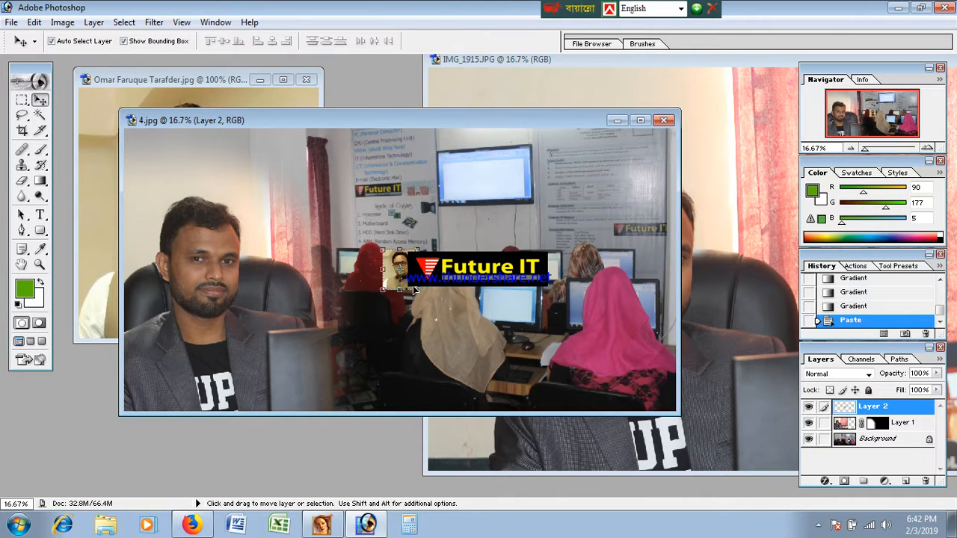
pyautogui.moveTo(421, 292); pyautogui.dragTo(522, 387)
pyautogui.press('Return')
pyautogui.moveTo(463, 339); pyautogui.dragTo(623, 267)
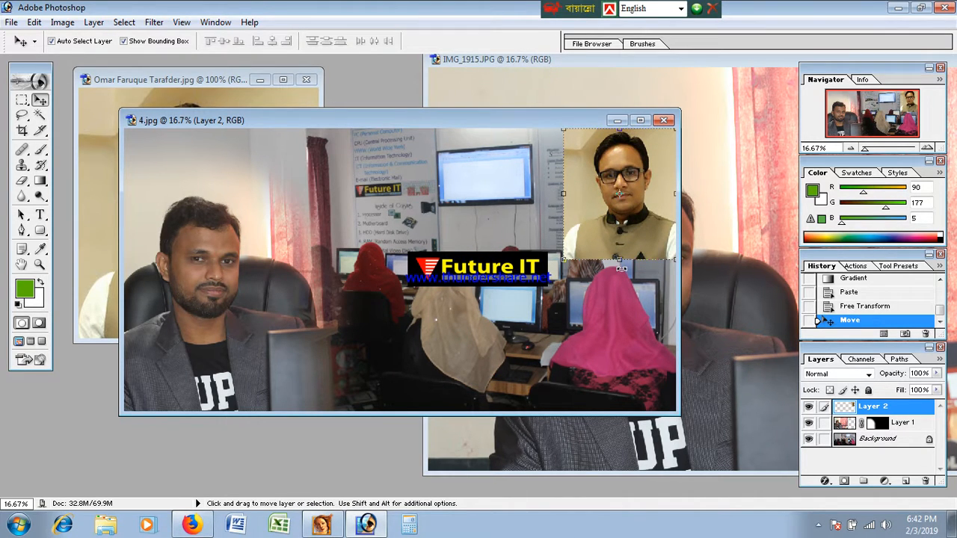
# - Add a layer mask to the rectangular portrait and fade its lower and left sides with black-to-transparent gradients
pyautogui.click(844, 481)
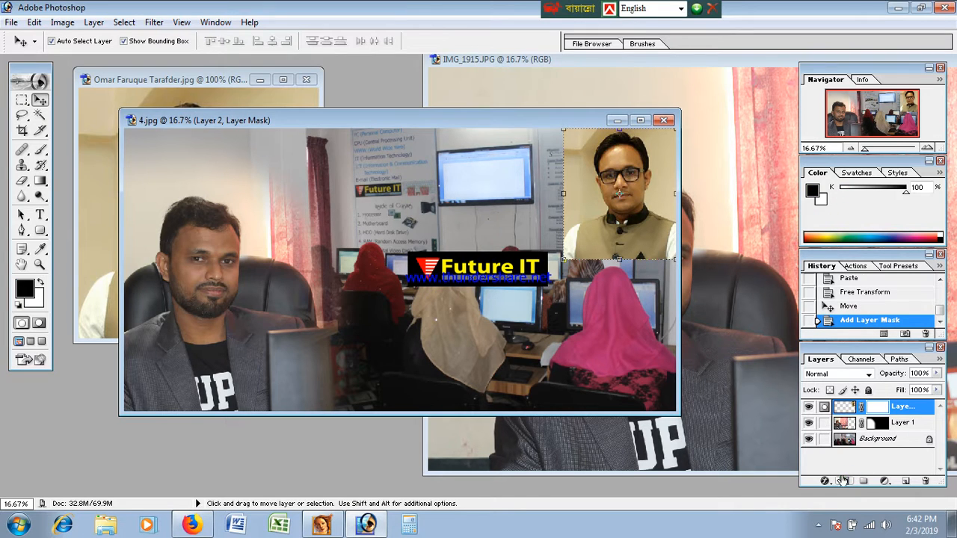
pyautogui.click(42, 285)
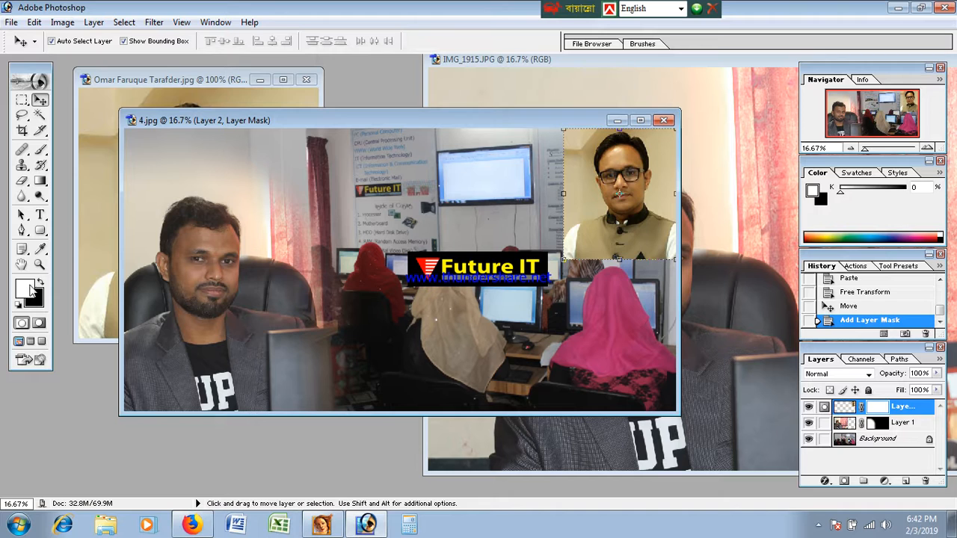
pyautogui.click(41, 284)
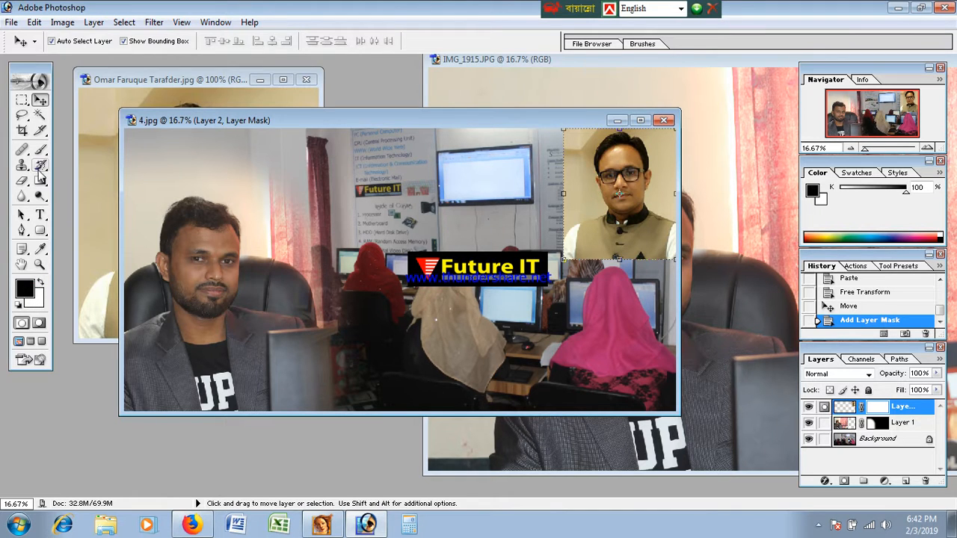
pyautogui.click(41, 179)
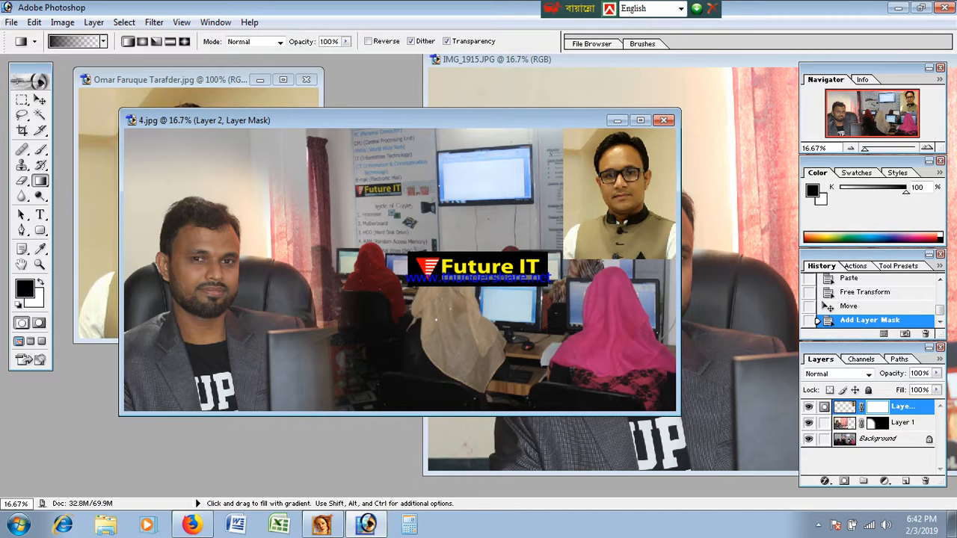
pyautogui.moveTo(618, 212); pyautogui.dragTo(618, 212)
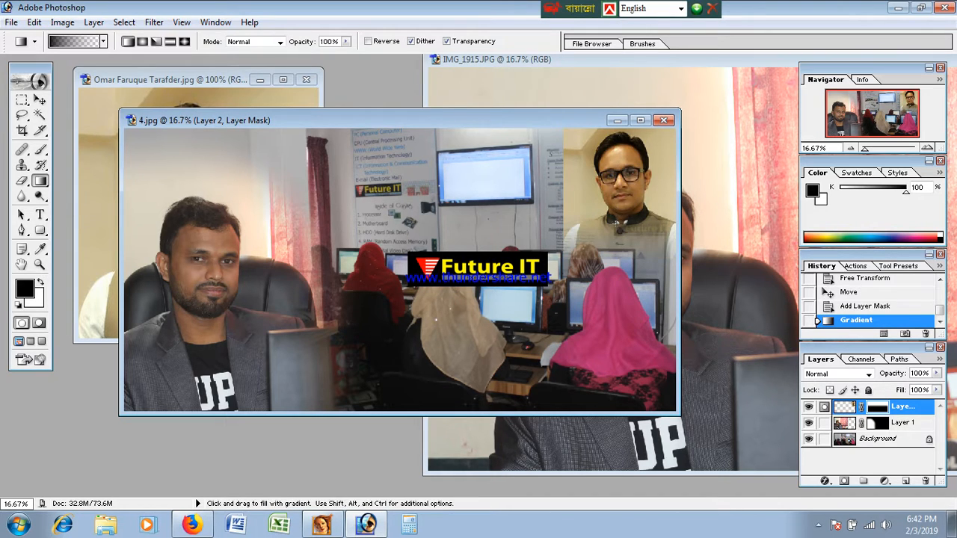
pyautogui.moveTo(608, 265); pyautogui.dragTo(607, 216)
pyautogui.moveTo(552, 195); pyautogui.dragTo(588, 208)
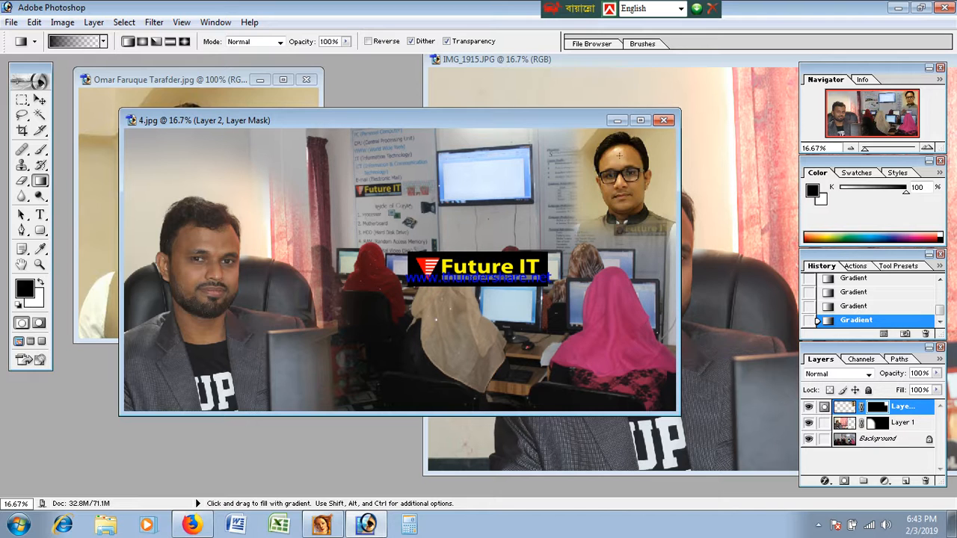
# - Replace the rectangular selection with an elliptical one around the man's head and chest, and copy it into the classroom photo
pyautogui.click(112, 160)
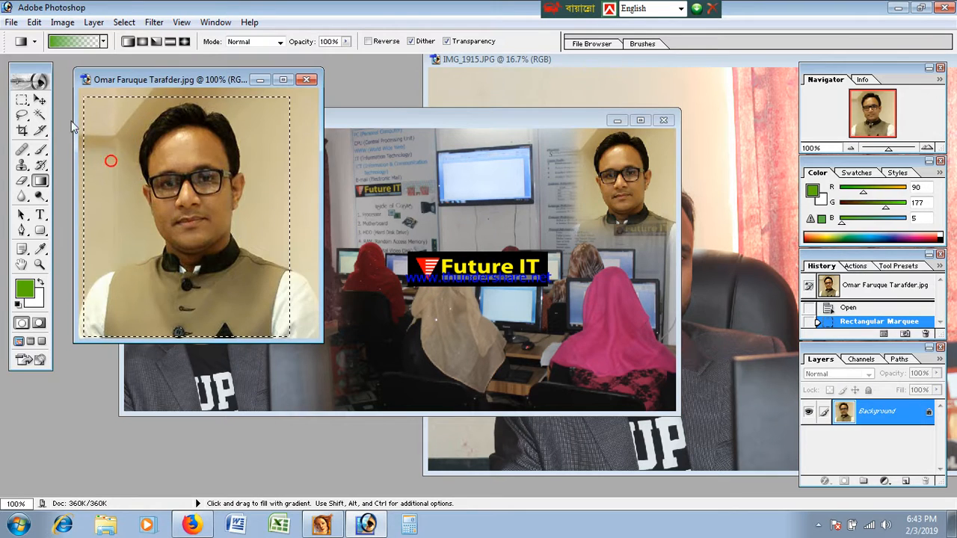
pyautogui.click(124, 23)
pyautogui.click(135, 54)
pyautogui.moveTo(22, 100); pyautogui.dragTo(294, 338)
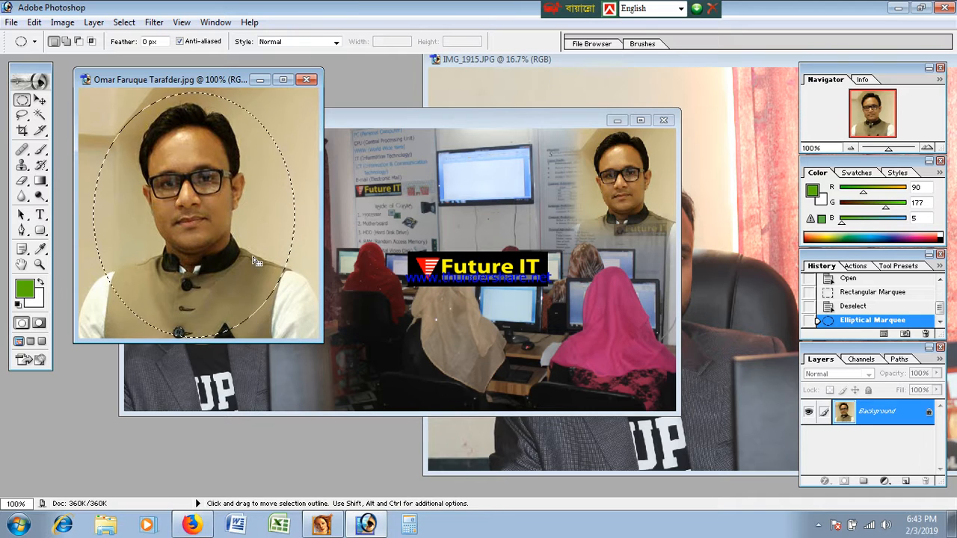
pyautogui.hotkey('ctrl', 'c')
pyautogui.click(531, 295)
pyautogui.hotkey('ctrl', 'v')
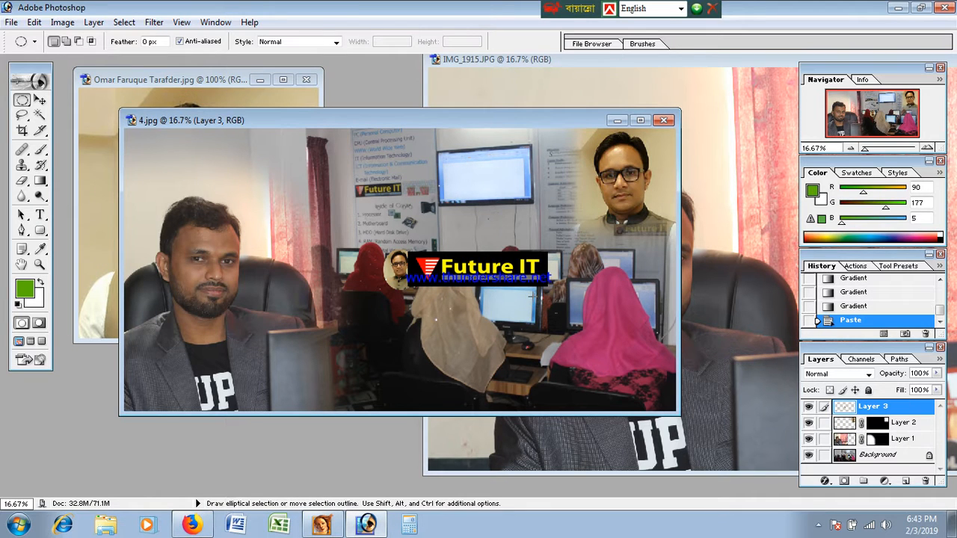
# - Enlarge the pasted oval portrait, hide Layer 2, and place the oval in the classroom photo's upper-right corner
pyautogui.click(40, 99)
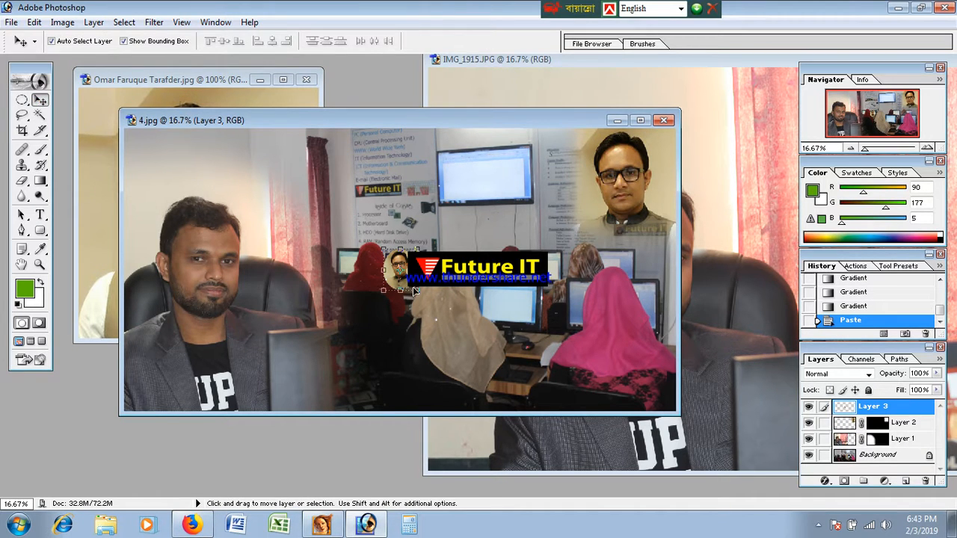
pyautogui.moveTo(420, 295); pyautogui.dragTo(503, 394)
pyautogui.press('Return')
pyautogui.moveTo(488, 340); pyautogui.dragTo(611, 209)
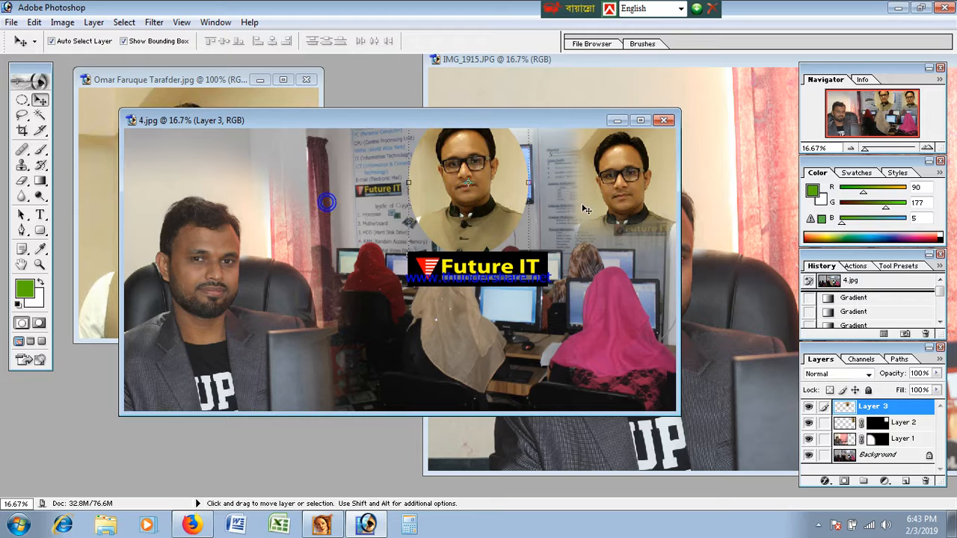
pyautogui.click(808, 423)
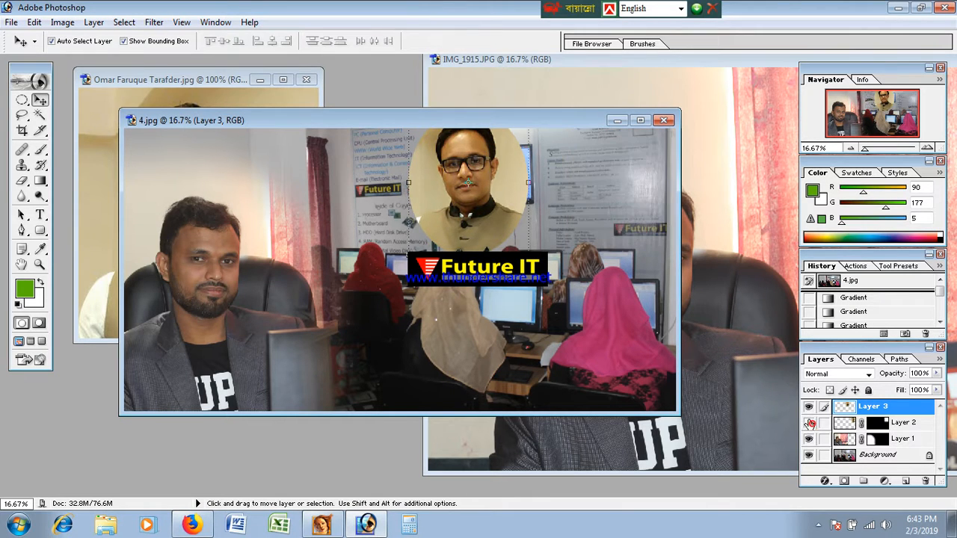
pyautogui.moveTo(469, 192); pyautogui.dragTo(644, 201)
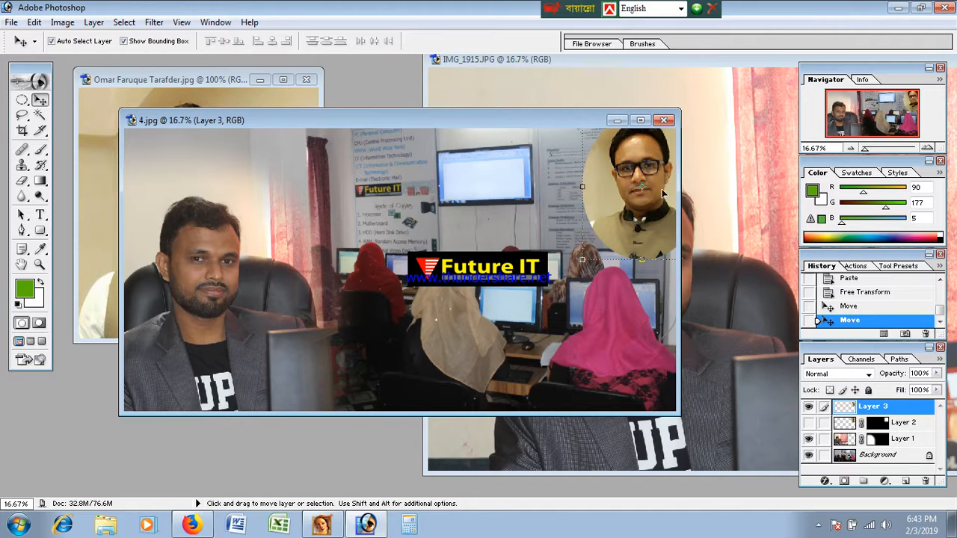
# - Mask the oval portrait, fade its bottom and left edges with black-to-transparent gradients, and shift the layer slightly down
pyautogui.click(845, 483)
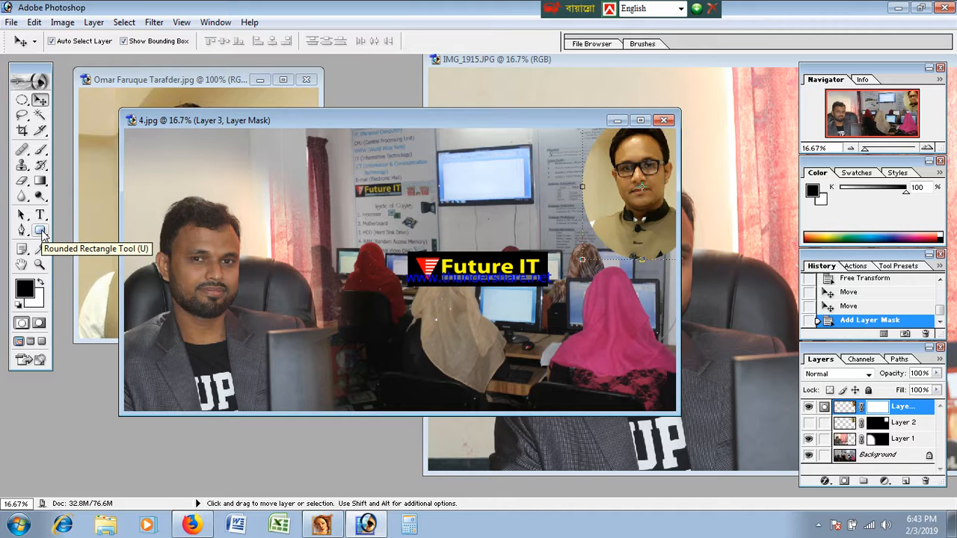
pyautogui.click(40, 181)
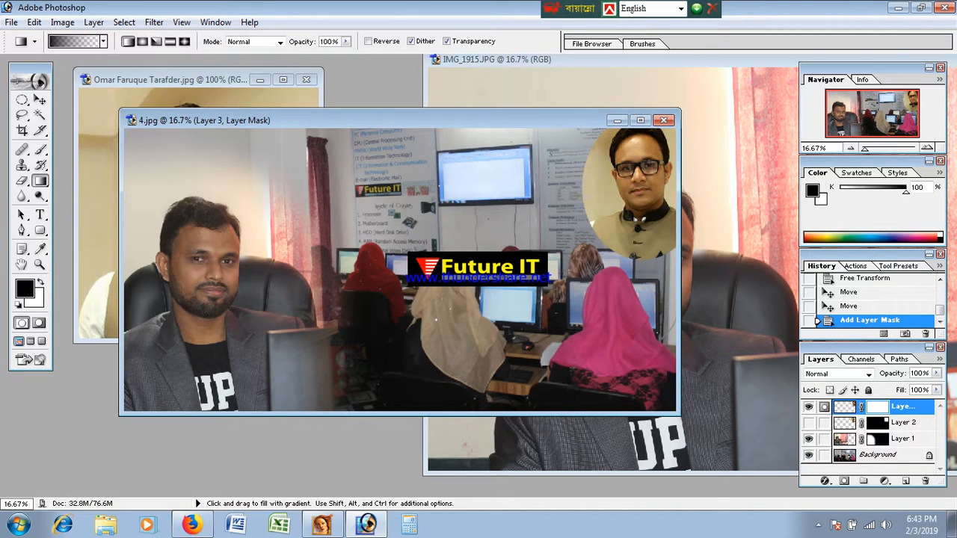
pyautogui.moveTo(619, 237); pyautogui.dragTo(637, 242)
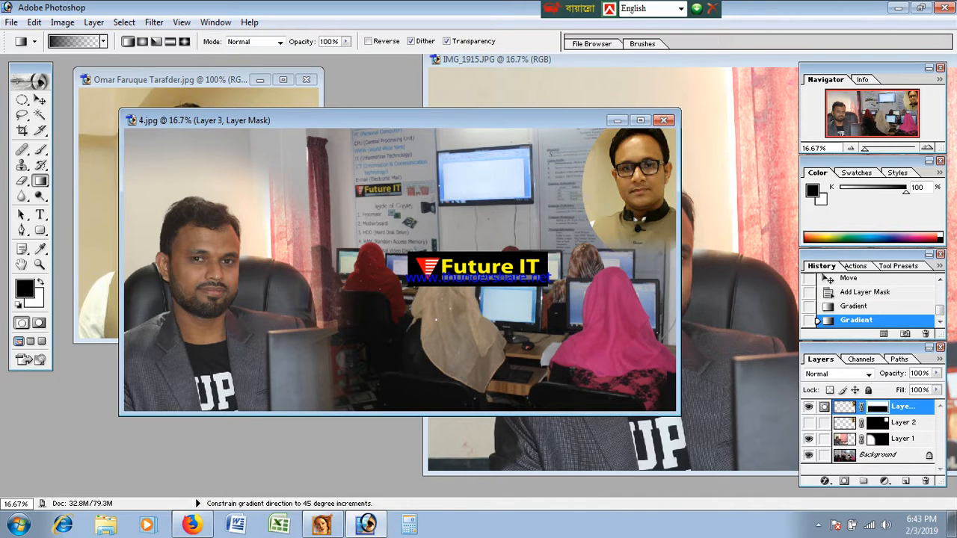
pyautogui.moveTo(611, 211); pyautogui.dragTo(600, 210)
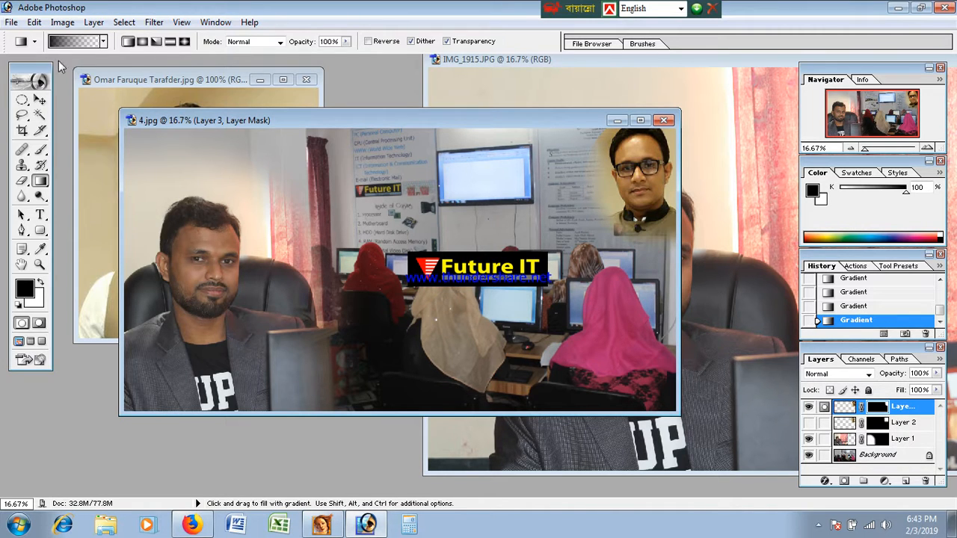
pyautogui.click(40, 100)
pyautogui.moveTo(633, 203)
pyautogui.mouseDown()
pyautogui.moveTo(632, 234)
pyautogui.moveTo(633, 192)
pyautogui.mouseUp()
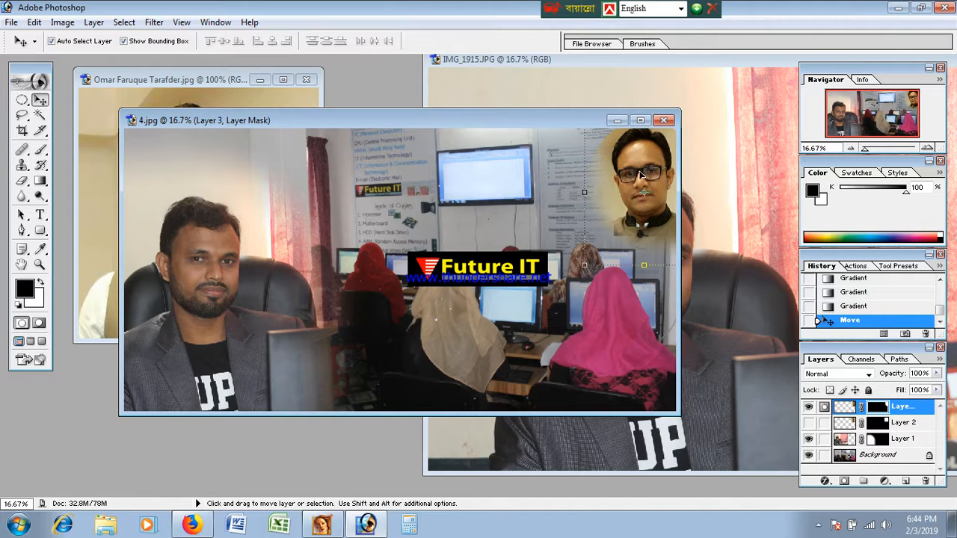
# - Revert the classroom photo to its original opened state using the 4.jpg history snapshot
pyautogui.scroll(3, 882, 299)
pyautogui.scroll(3, 882, 299)
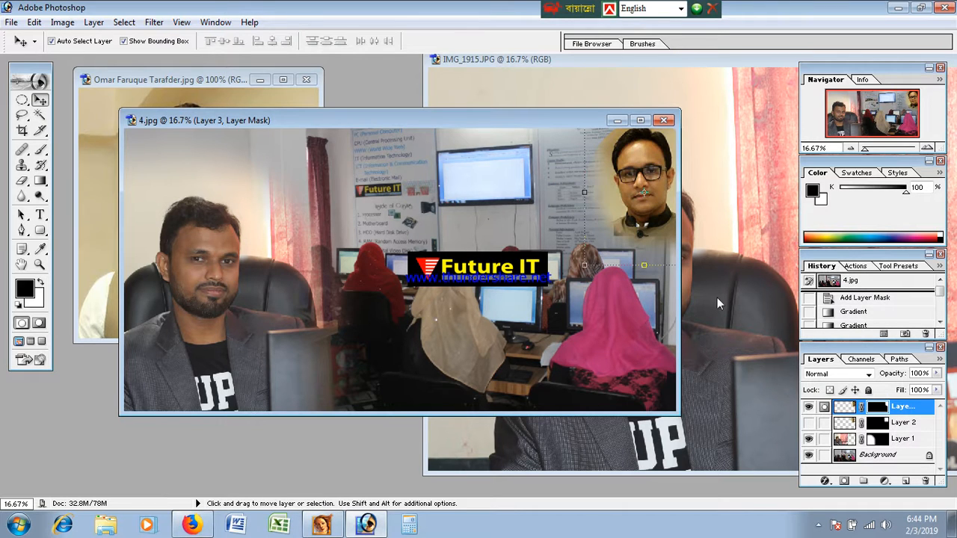
pyautogui.scroll(-3, 847, 301)
pyautogui.scroll(3, 847, 301)
pyautogui.click(851, 281)
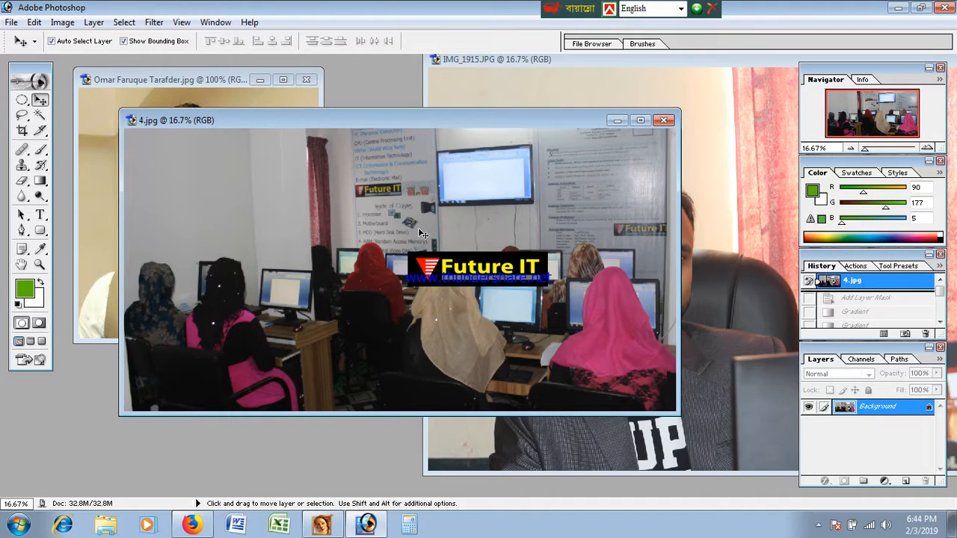
# - Paste the oval portrait into the classroom photo, enlarge it to about 340%, and place it on the wall in the photo's upper-left area
pyautogui.hotkey('ctrl', 'v')
pyautogui.hotkey('ctrl', 't')
pyautogui.moveTo(416, 291); pyautogui.dragTo(497, 389)
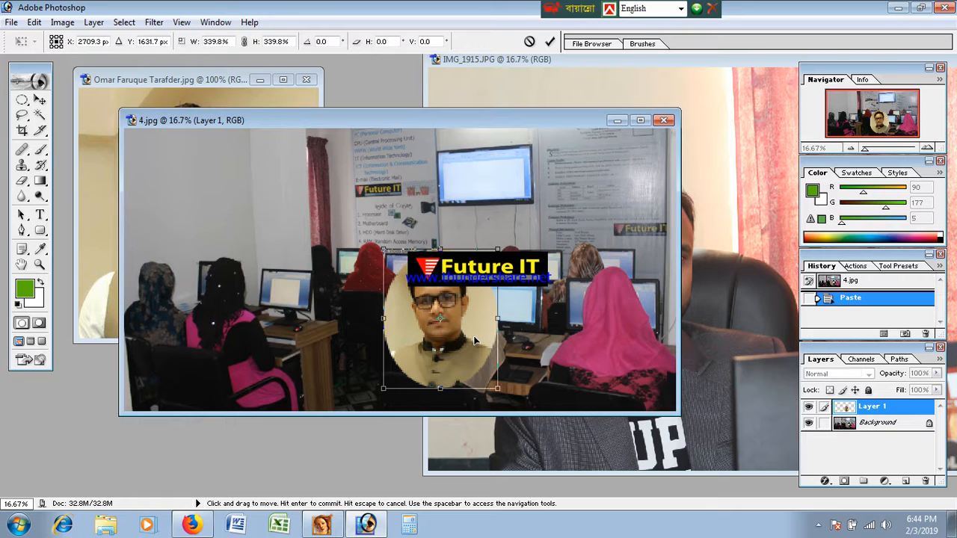
pyautogui.press('Return')
pyautogui.moveTo(474, 341); pyautogui.dragTo(262, 245)
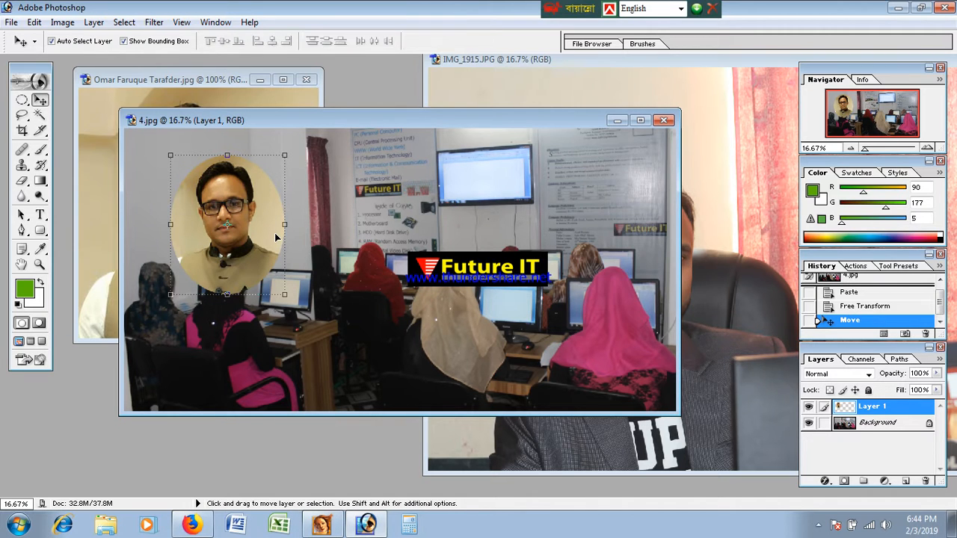
# - Distort the oval portrait by pulling both upper corners outward to widen the head, and move it to the middle of the classroom photo
pyautogui.hotkey('ctrl', 't')
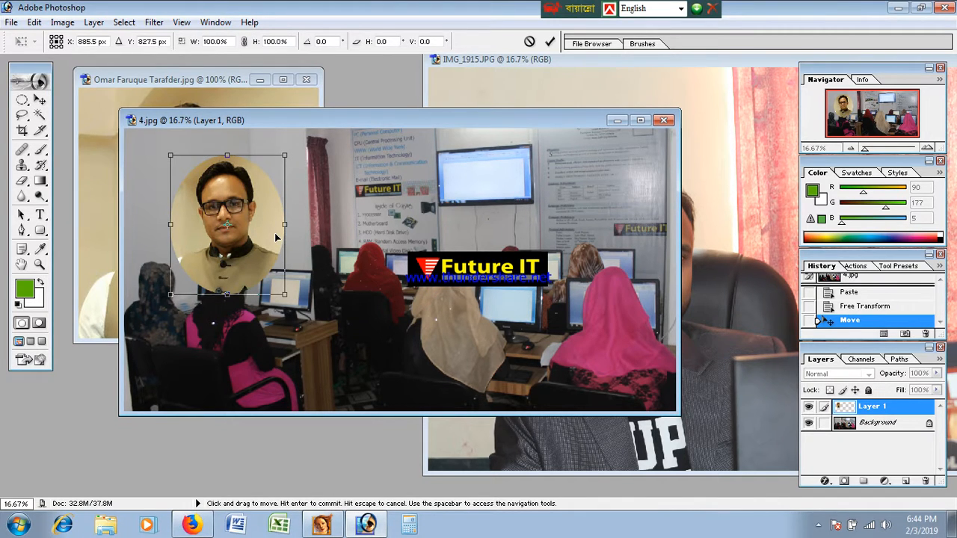
pyautogui.moveTo(286, 156); pyautogui.dragTo(427, 140)
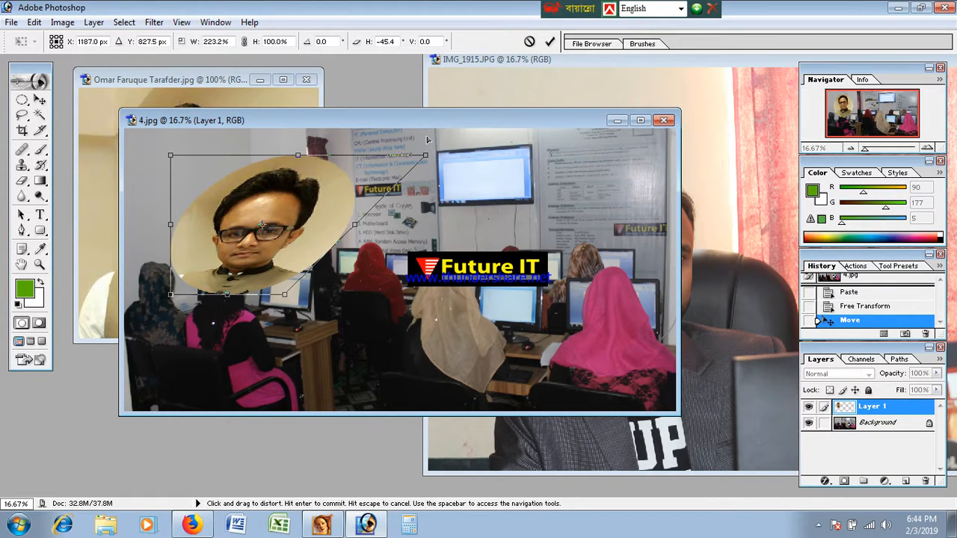
pyautogui.moveTo(174, 157); pyautogui.dragTo(72, 166)
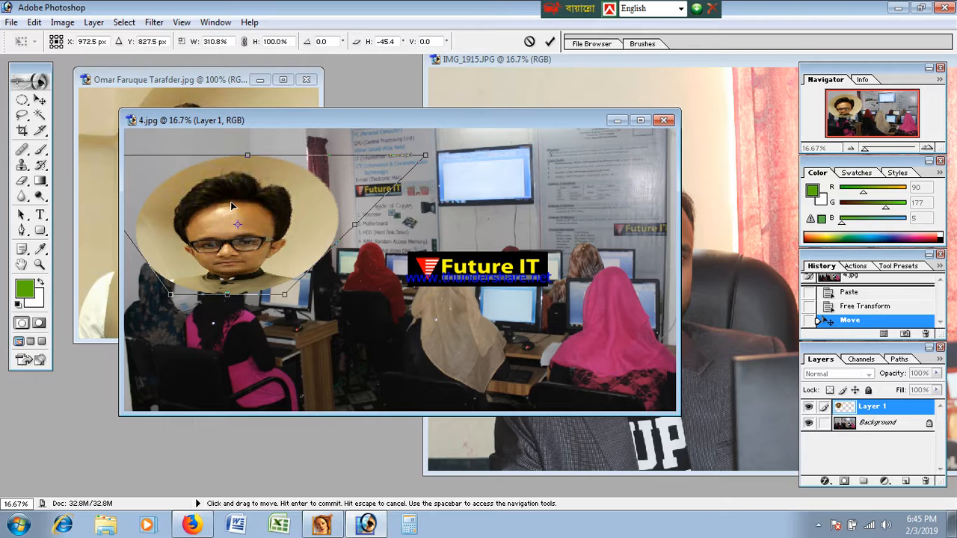
pyautogui.moveTo(237, 202); pyautogui.dragTo(381, 230)
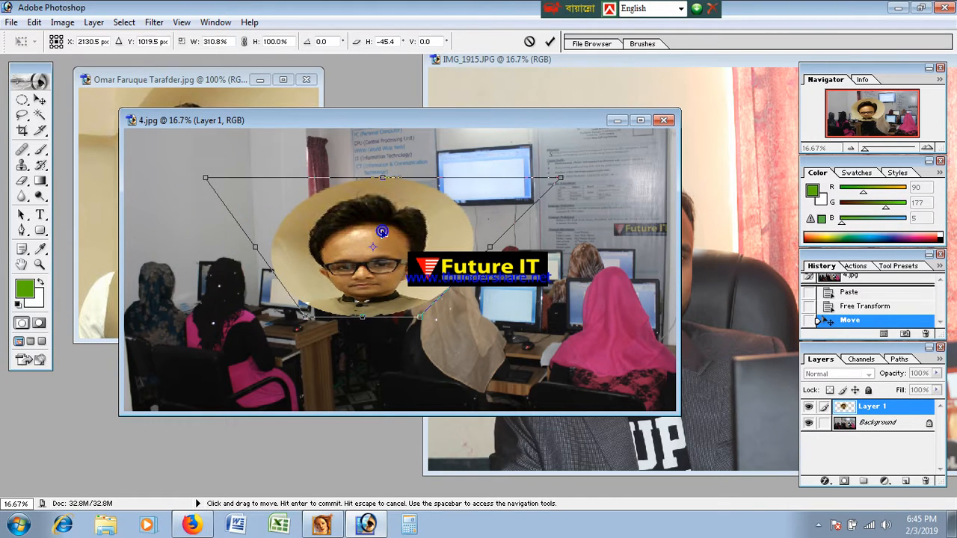
pyautogui.press('Return')
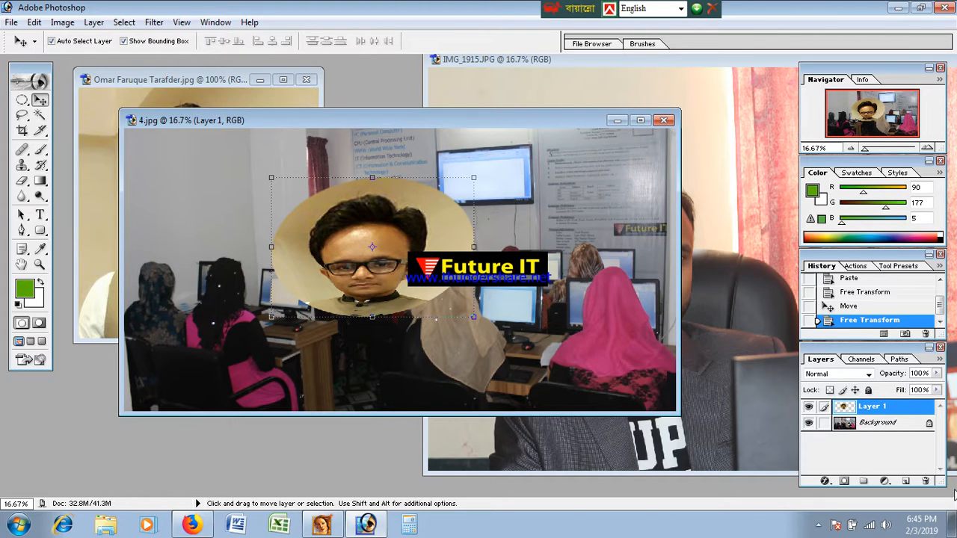
# - Hide Layer 1, add the text "Future IT" to the classroom photo, and place it on the blank wall above the student in pink and black
pyautogui.click(808, 407)
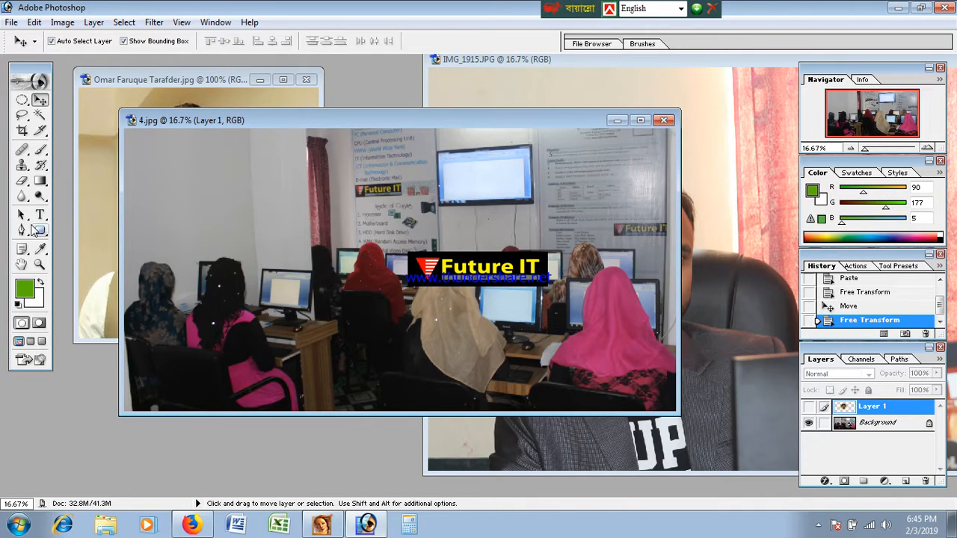
pyautogui.click(40, 215)
pyautogui.click(253, 277)
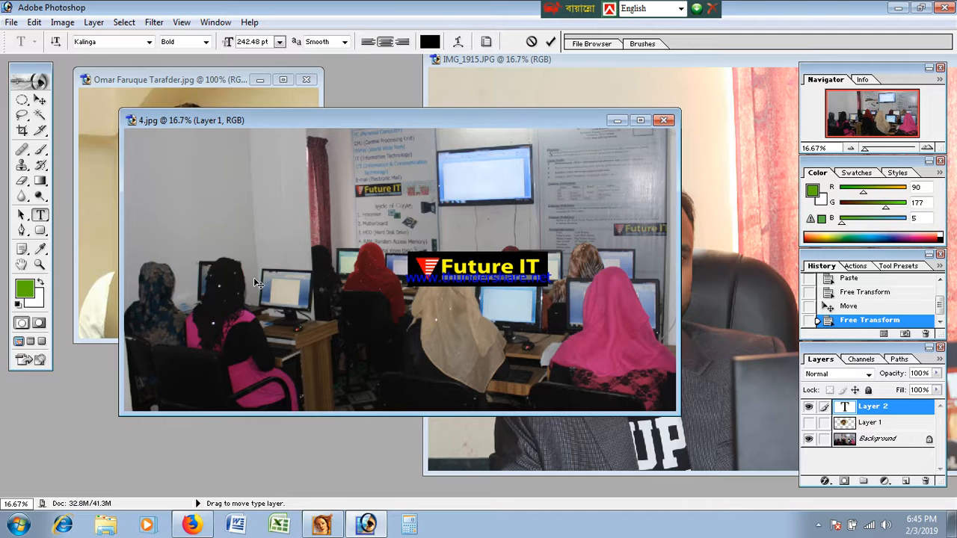
pyautogui.write('Future IT')
pyautogui.click(40, 100)
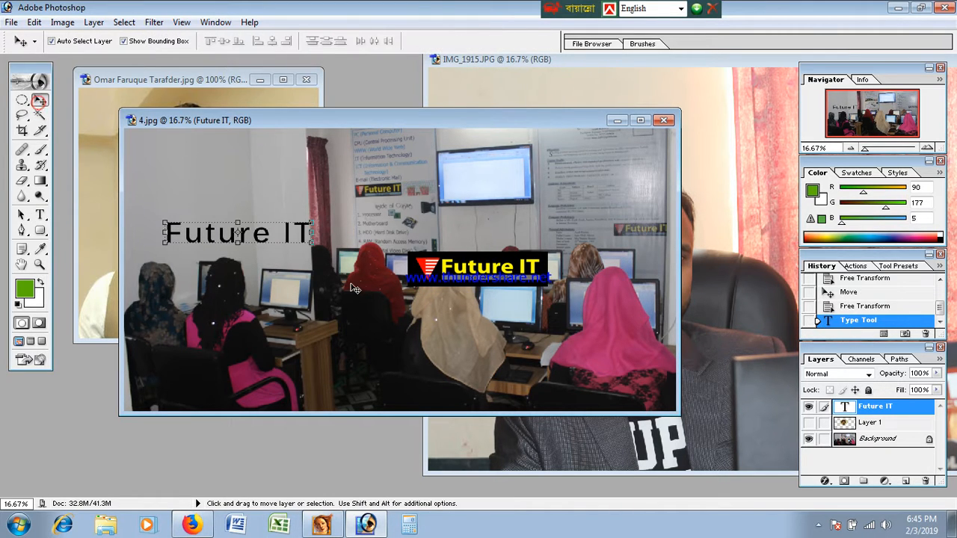
pyautogui.moveTo(263, 236); pyautogui.dragTo(250, 194)
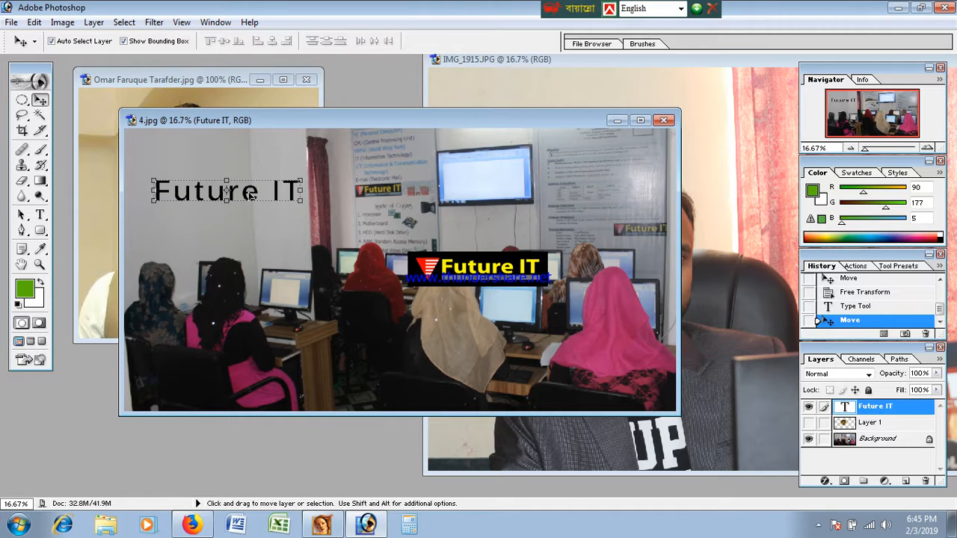
# - Distort the "Future IT" text by pulling its upper-right corner inward, then shrink it and move it into the photo's upper-left corner
pyautogui.click(297, 180)
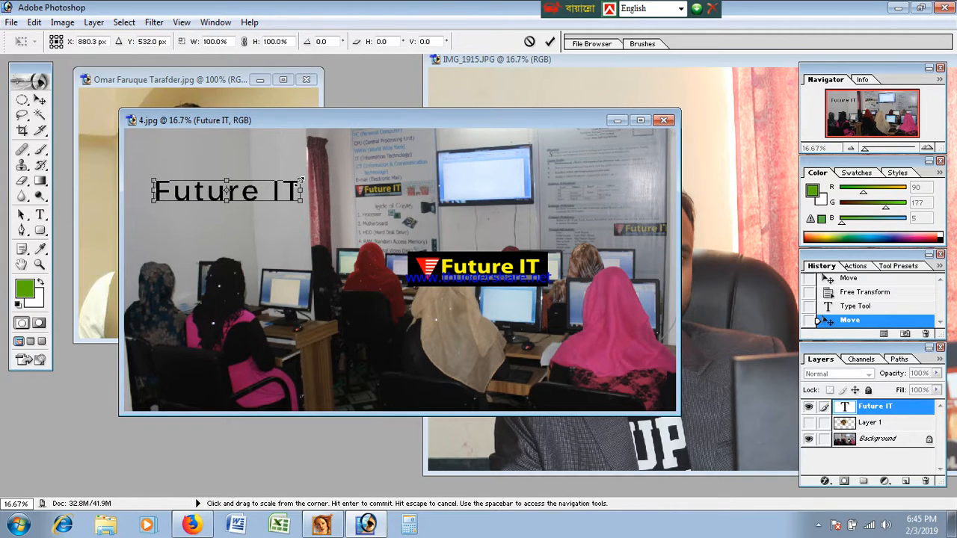
pyautogui.moveTo(300, 182); pyautogui.dragTo(284, 179)
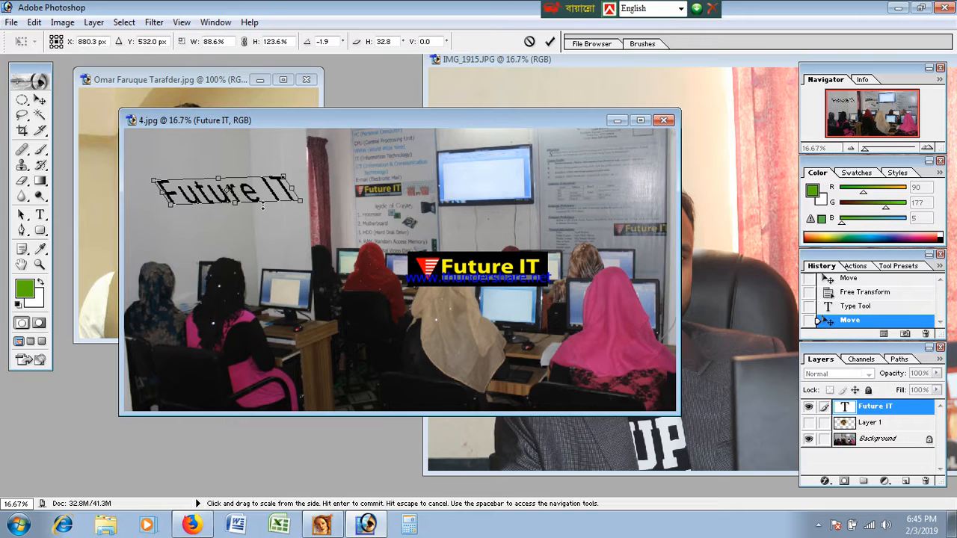
pyautogui.press('Return')
pyautogui.moveTo(255, 200); pyautogui.dragTo(232, 204)
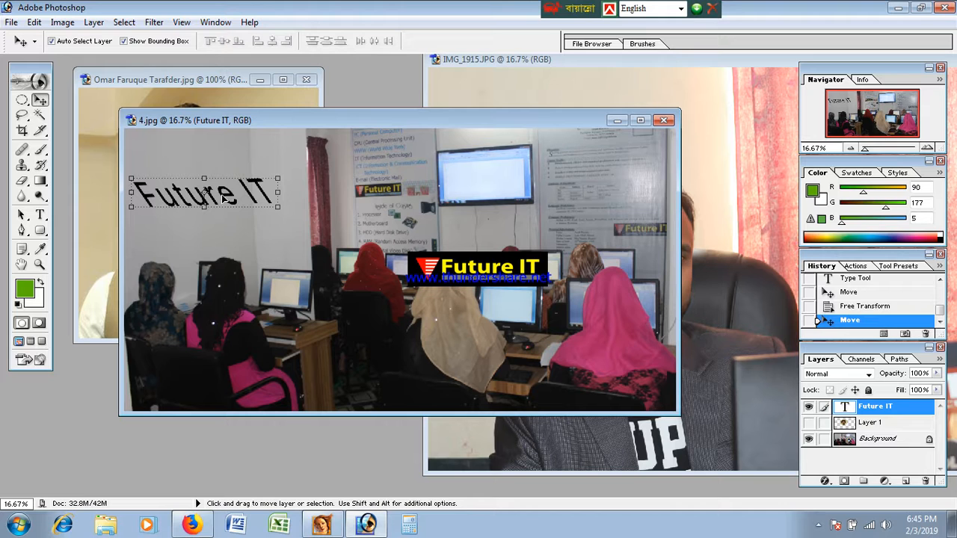
pyautogui.moveTo(277, 178); pyautogui.dragTo(233, 157)
pyautogui.press('Return')
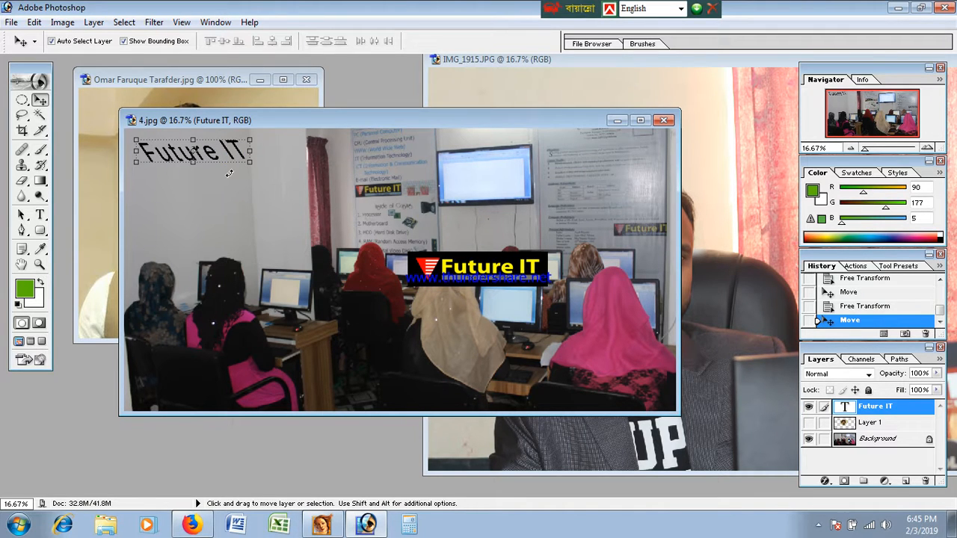
# - Skew the "Future IT" text horizontally by about -52.5° so it slants right, and reposition it in the photo's upper-left corner
pyautogui.hotkey('ctrl', 't')
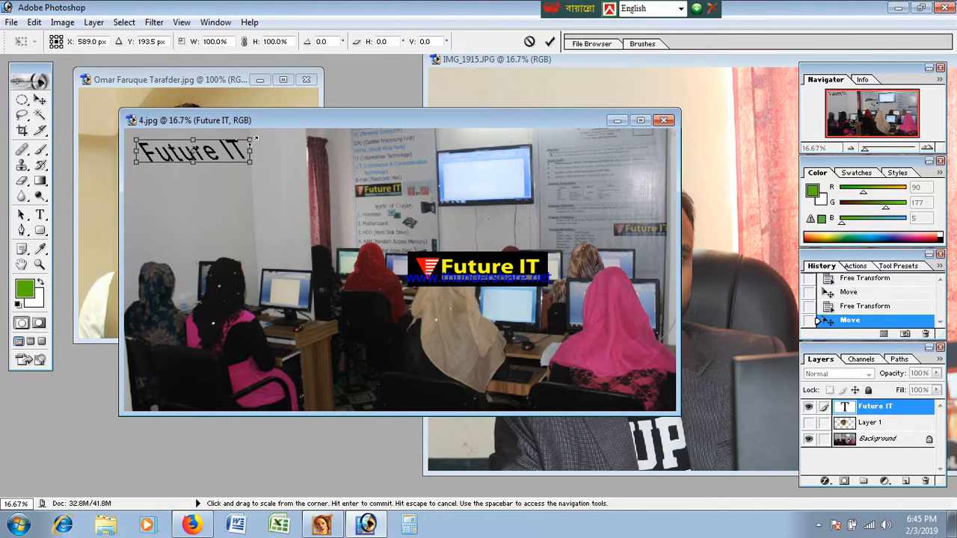
pyautogui.moveTo(249, 141); pyautogui.dragTo(276, 154)
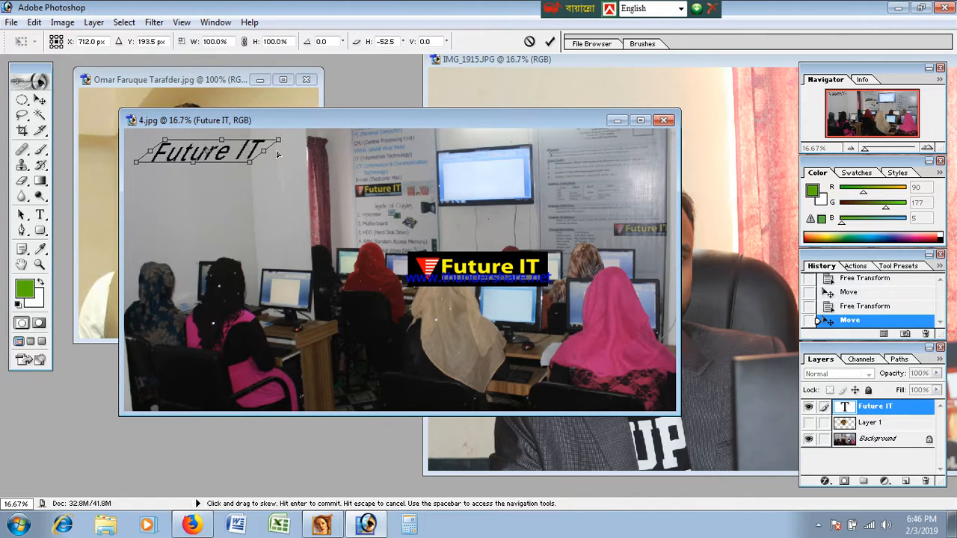
pyautogui.press('Return')
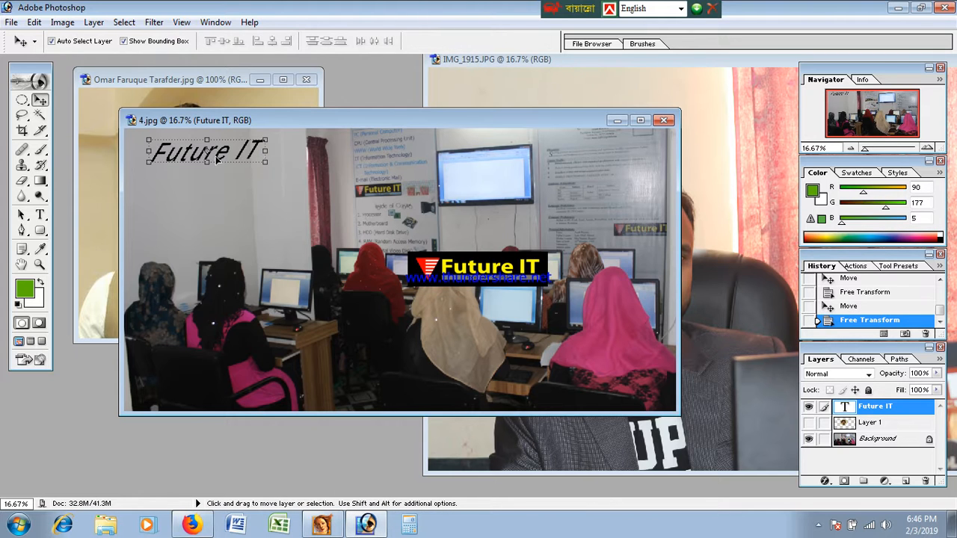
pyautogui.moveTo(210, 165); pyautogui.dragTo(199, 177)
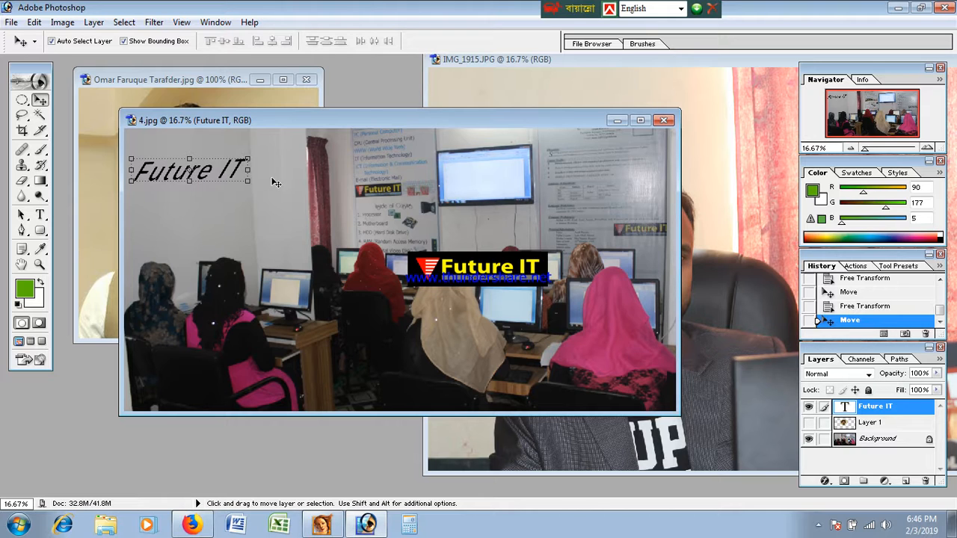
pyautogui.moveTo(194, 173); pyautogui.dragTo(193, 154)
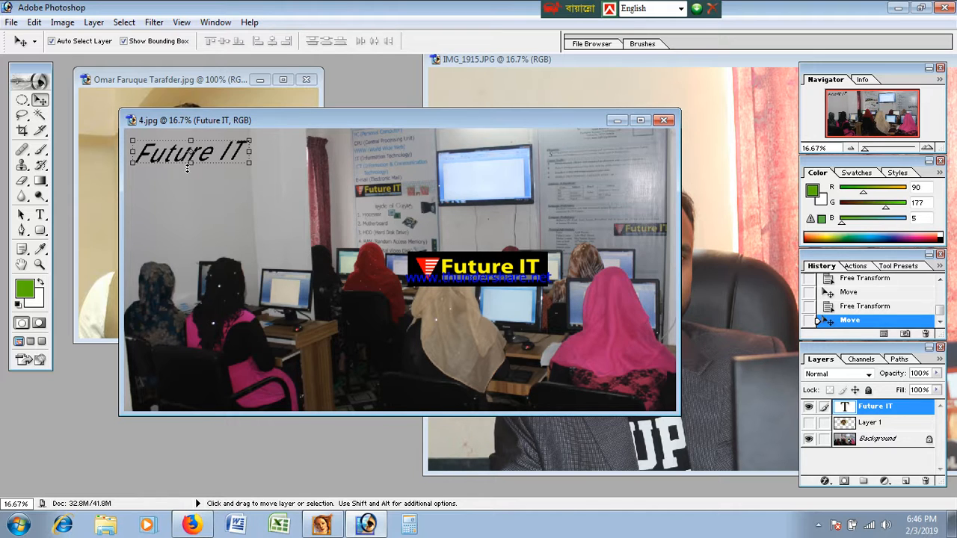
pyautogui.click(819, 526)
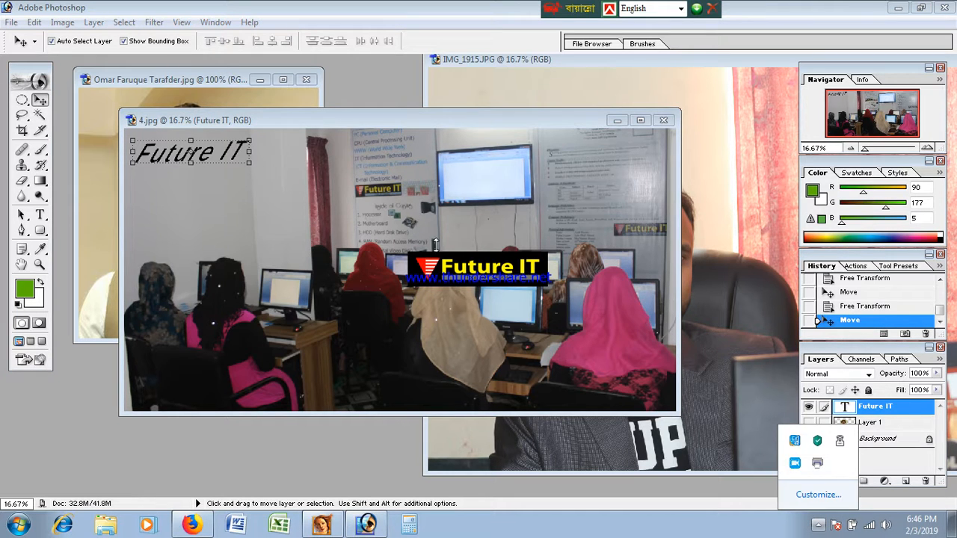
pyautogui.click(795, 463)
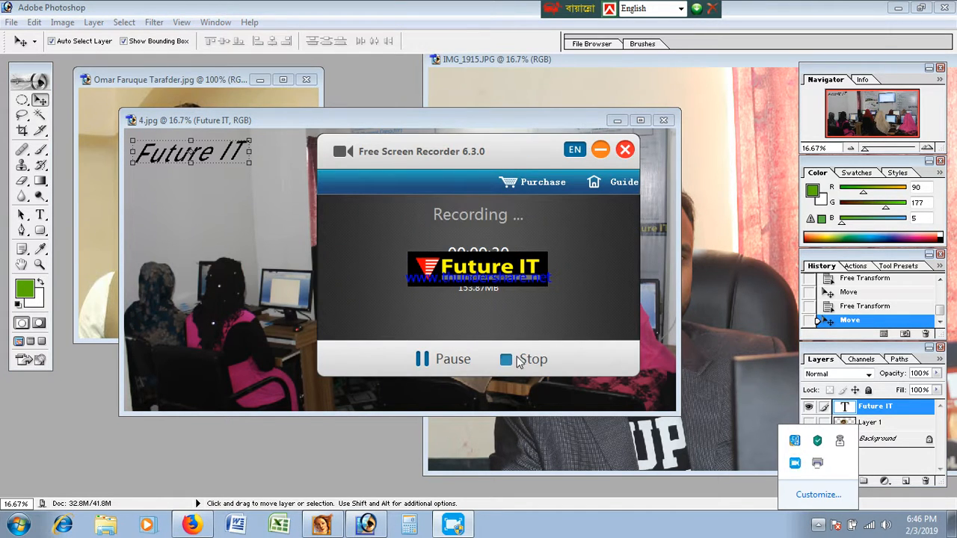